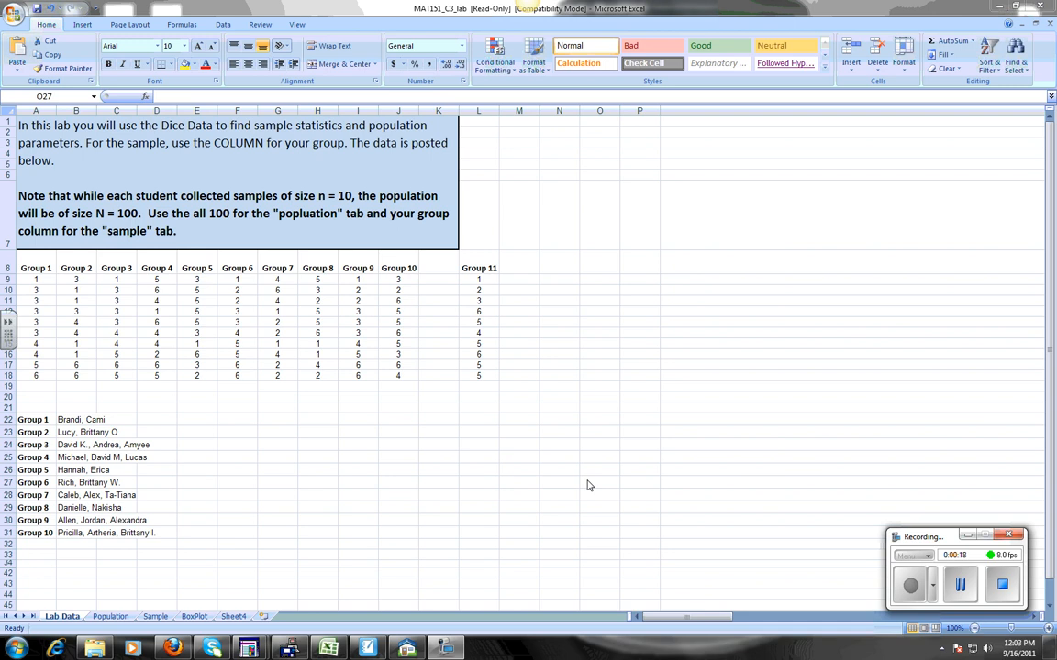
Step: Copy the ten Group 11 values from the Lab Data sheet into the x column of the Sample sheet, starting at A2
click(588, 485)
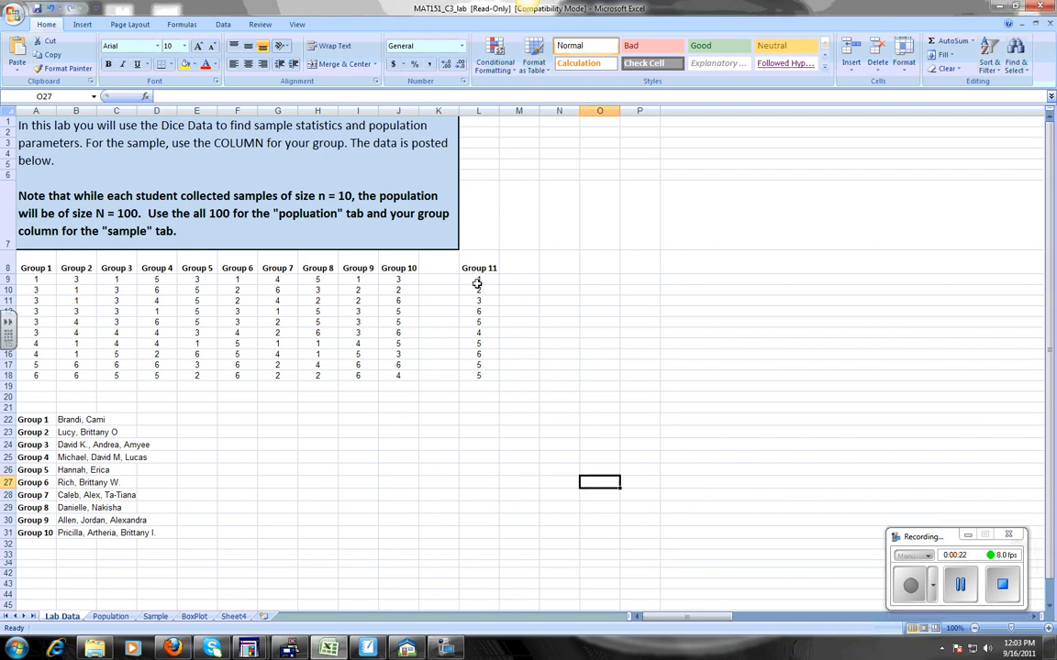
drag(479, 279, 482, 373)
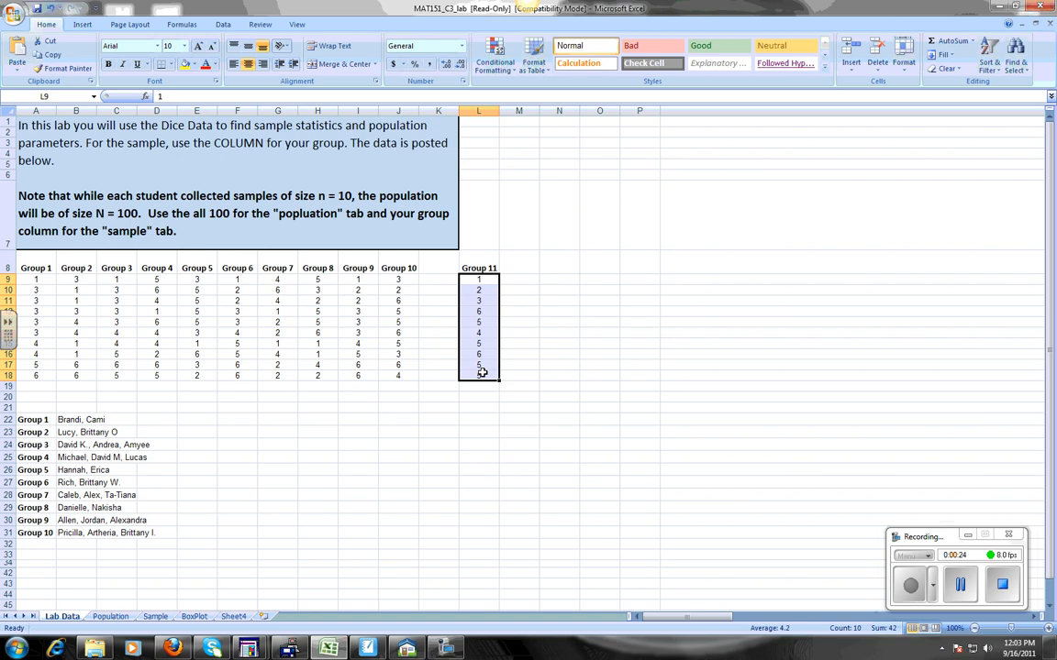
key(ctrl+c)
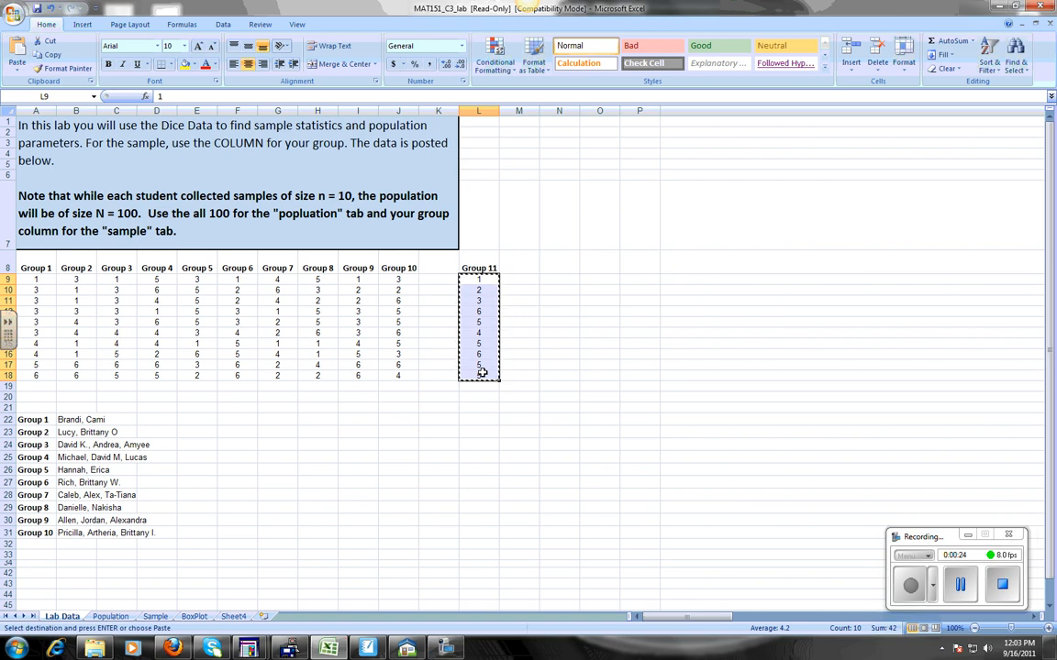
click(112, 616)
click(242, 517)
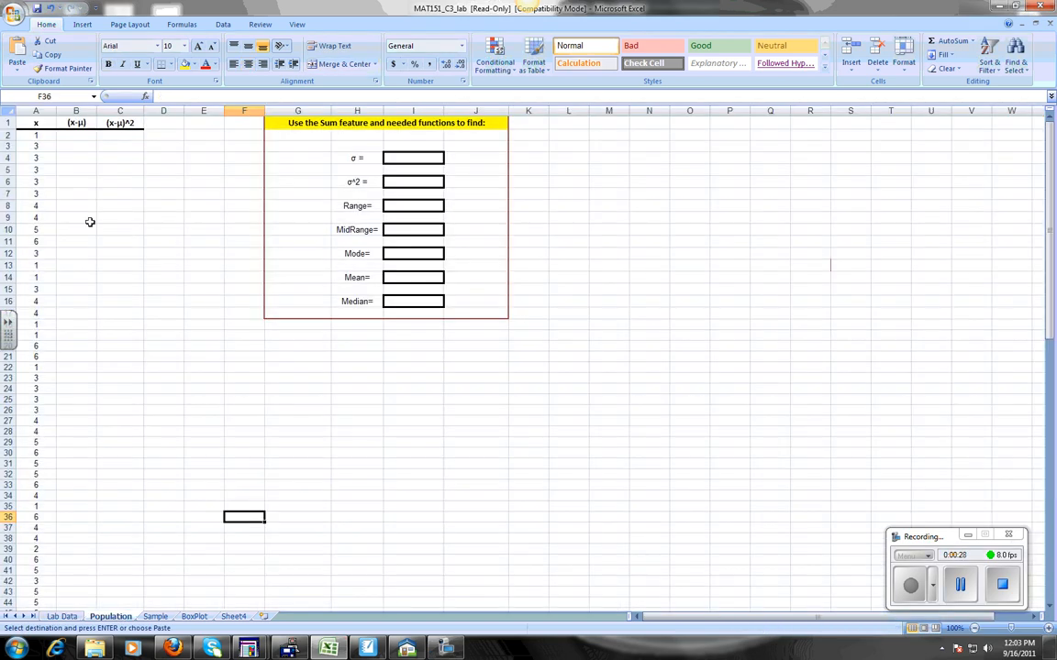
click(158, 616)
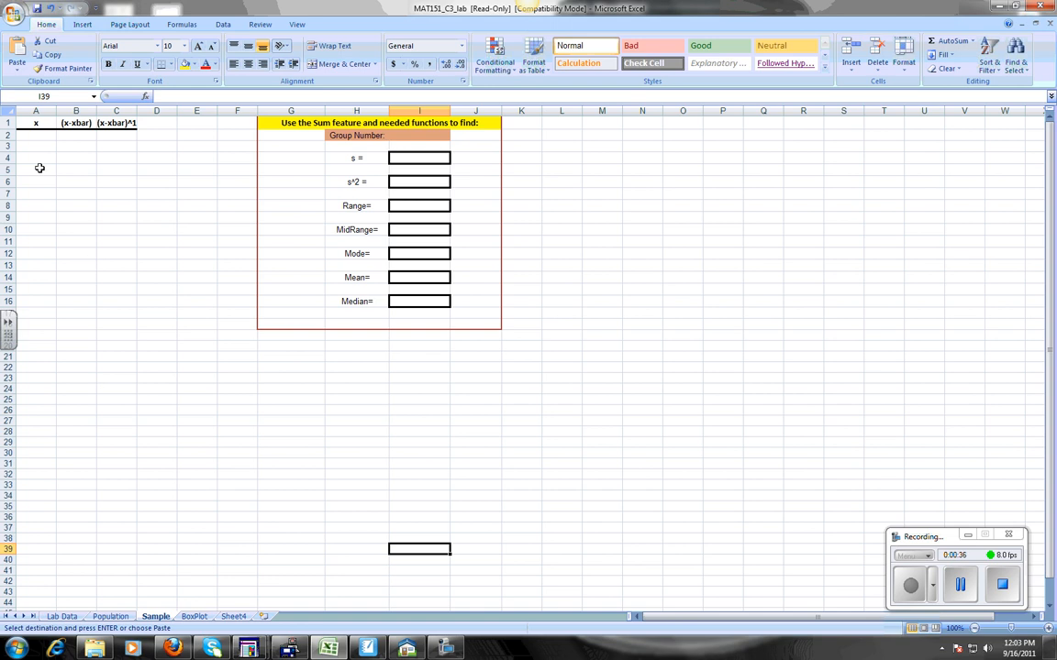
drag(41, 135, 40, 263)
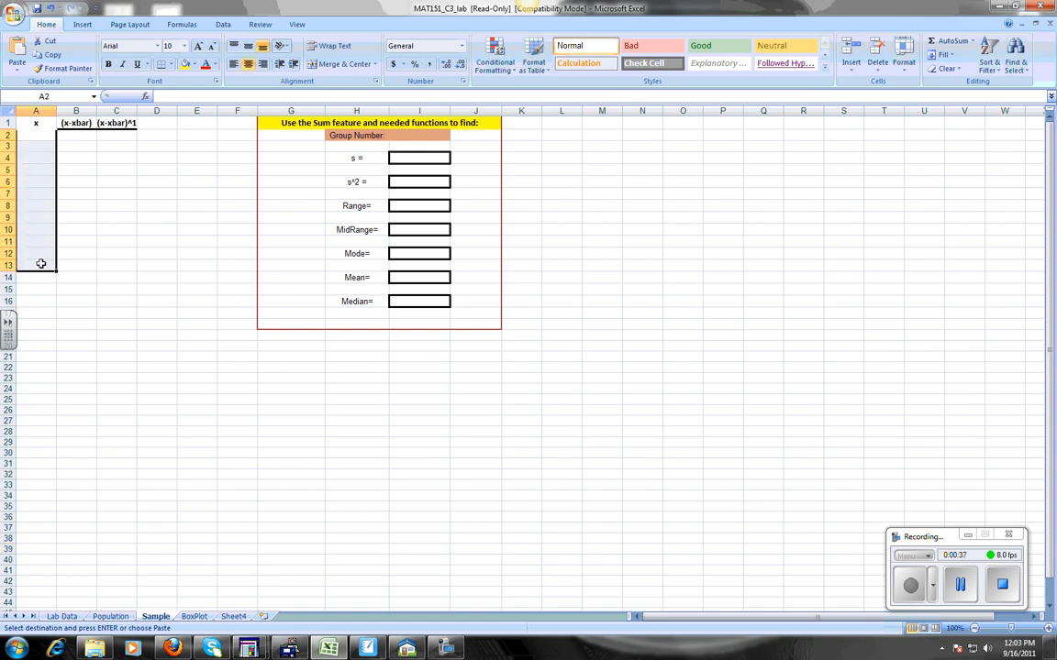
key(ctrl+v)
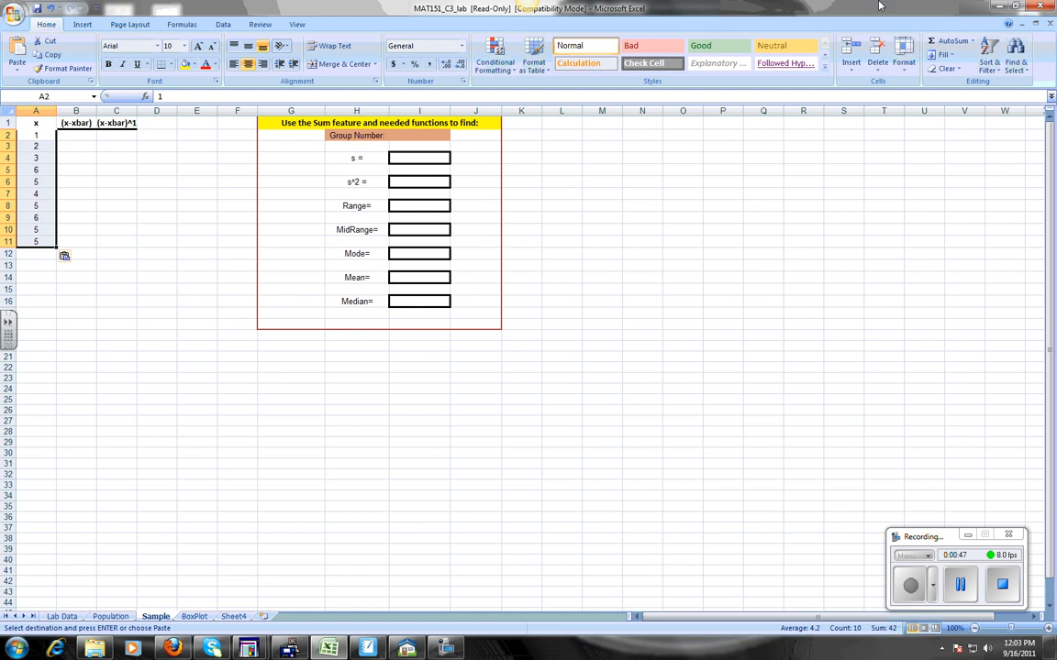
Step: Sort the x values on the Sample sheet from smallest to largest, expanding the selection to the adjacent data
click(989, 60)
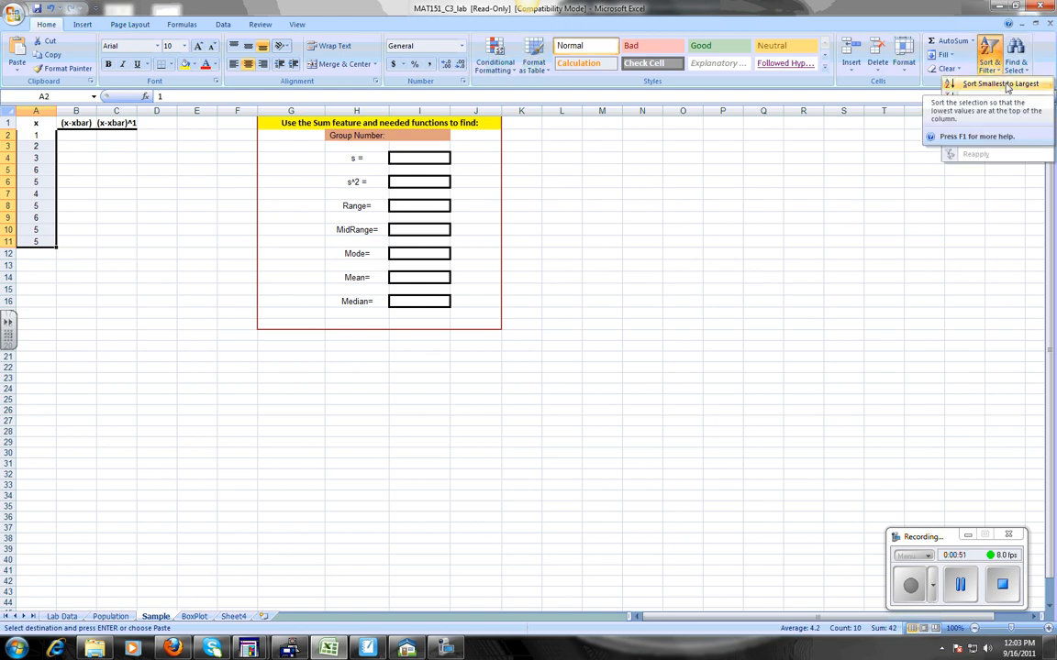
click(1001, 84)
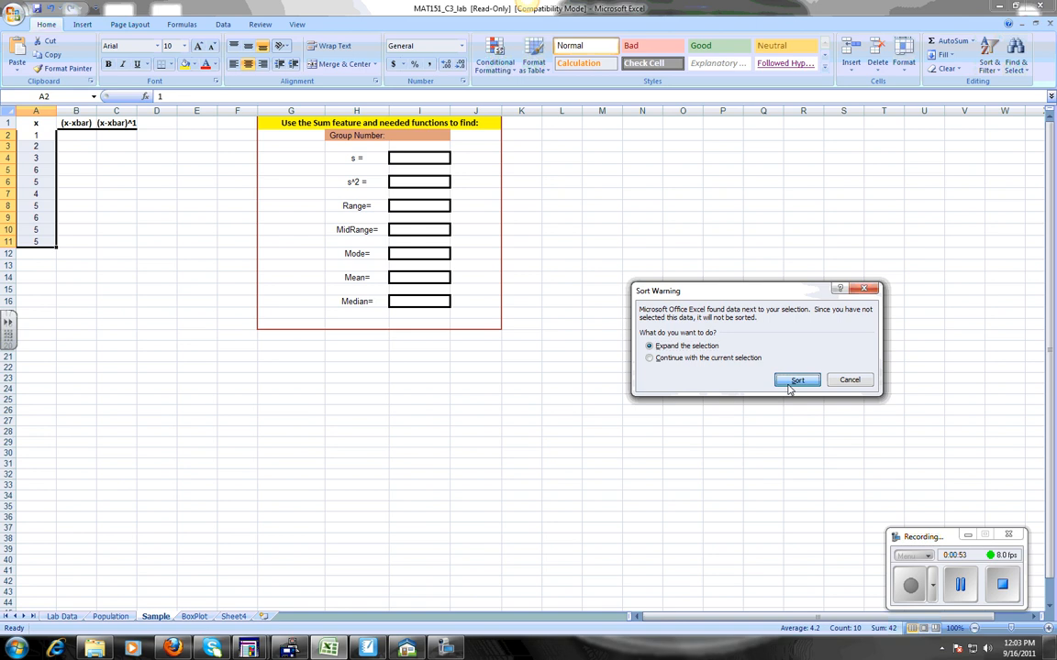
click(797, 380)
click(266, 356)
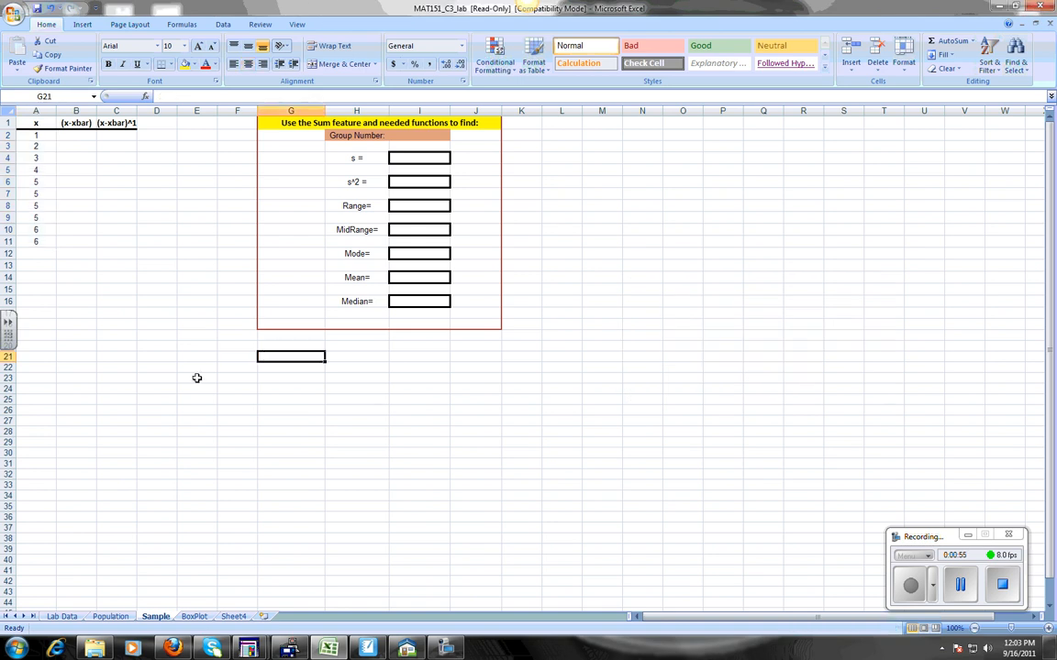
Step: Enter 5 as the mode of the sample in cell I12
click(413, 256)
text(5)
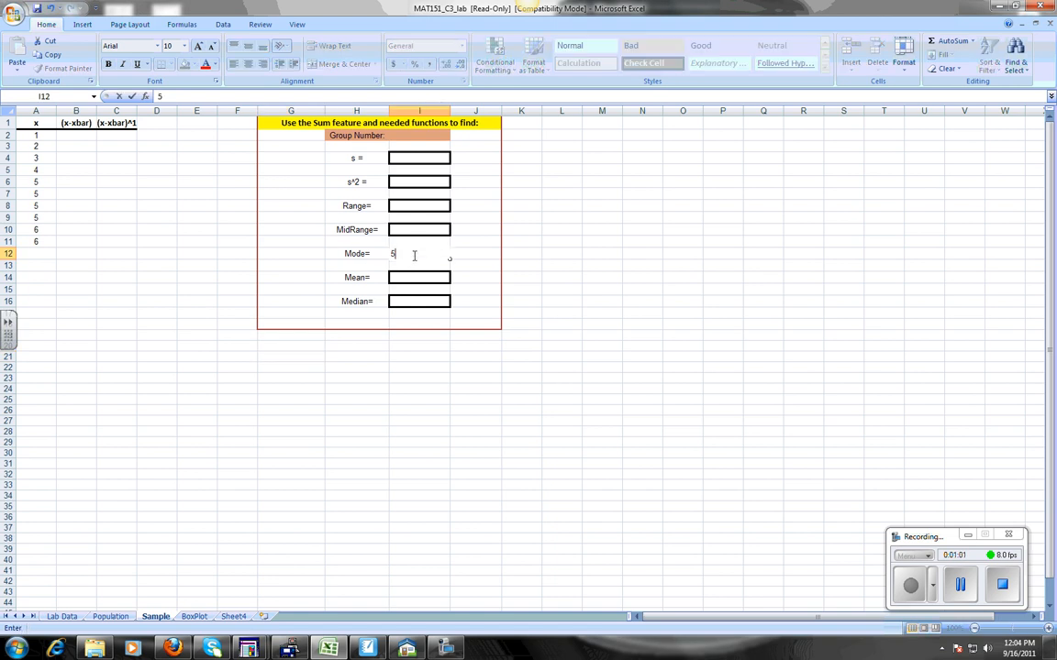
click(400, 300)
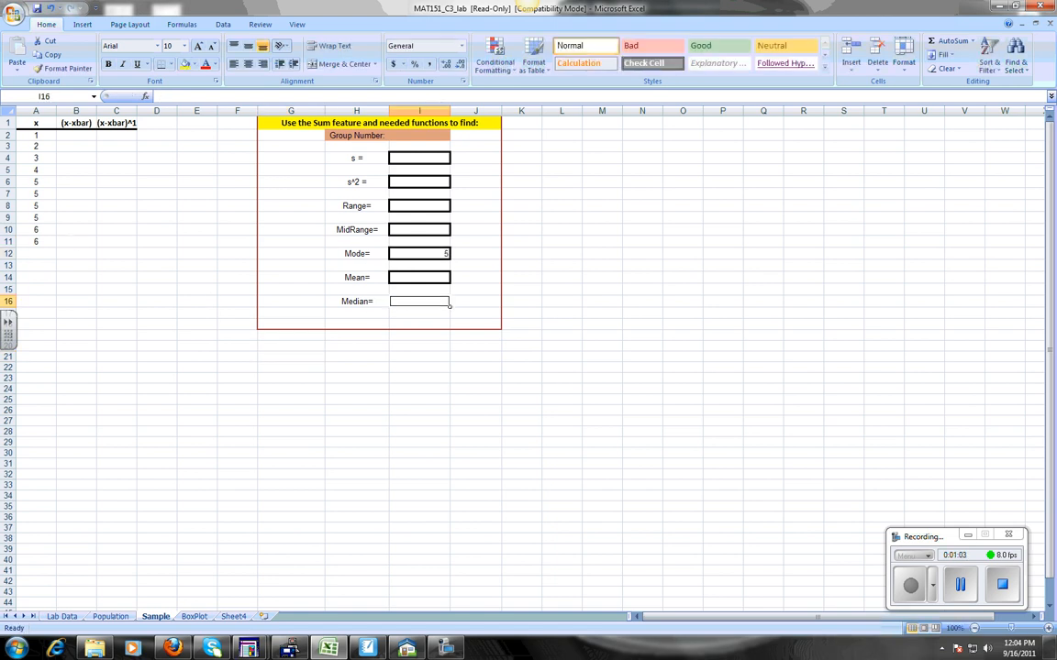
Step: Count down the sorted x values to the middle pair and enter 5 as the median in I16
click(20, 135)
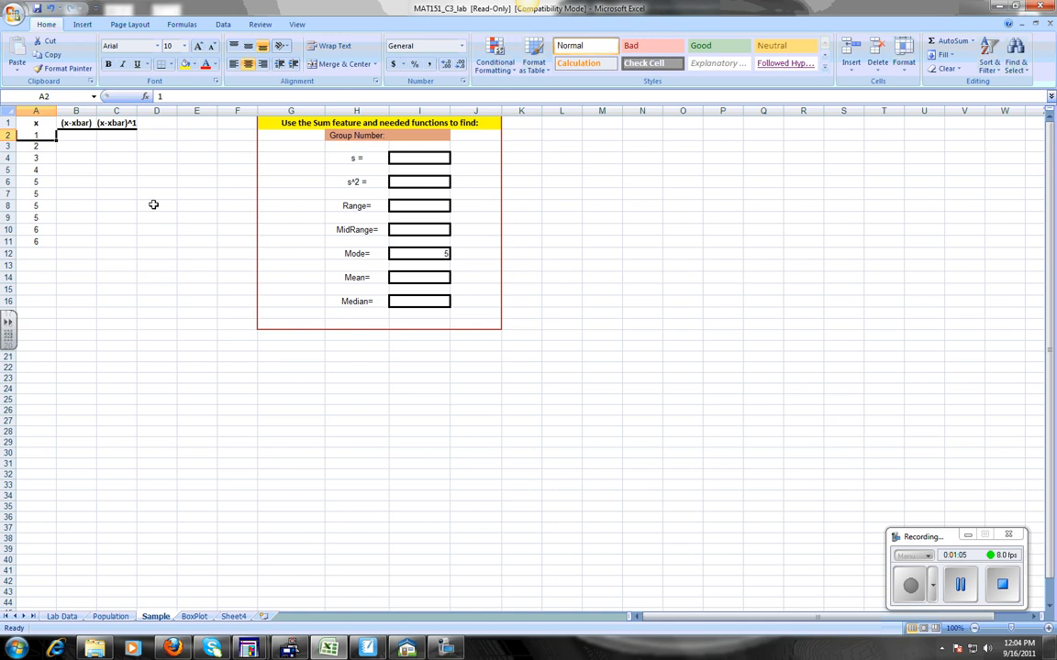
key(Down)
key(Down)
key(Down)
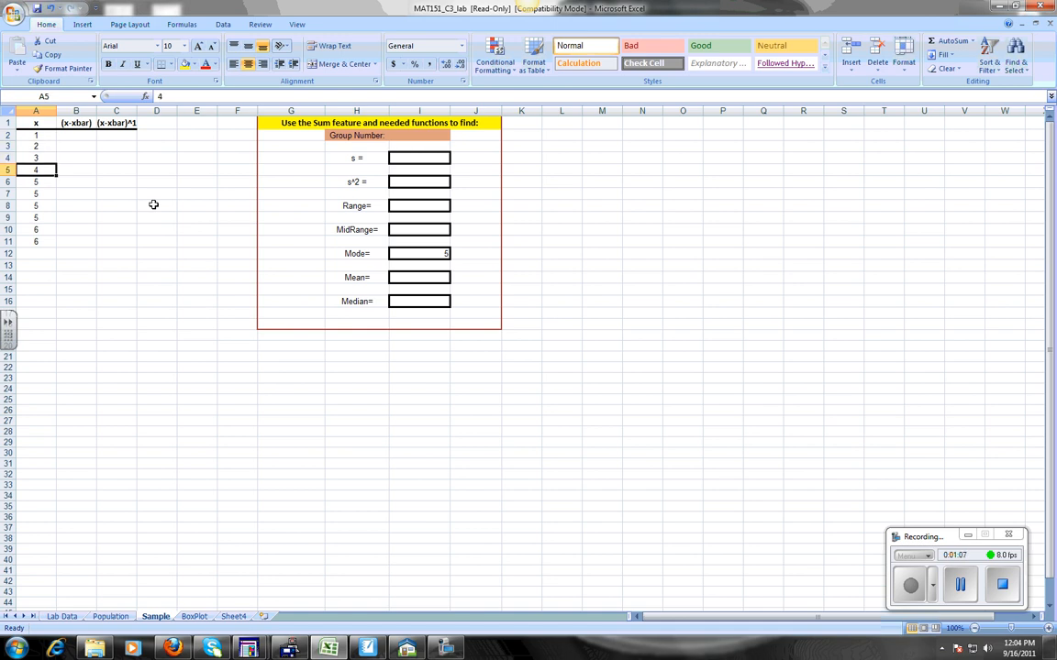
key(Down)
key(Down)
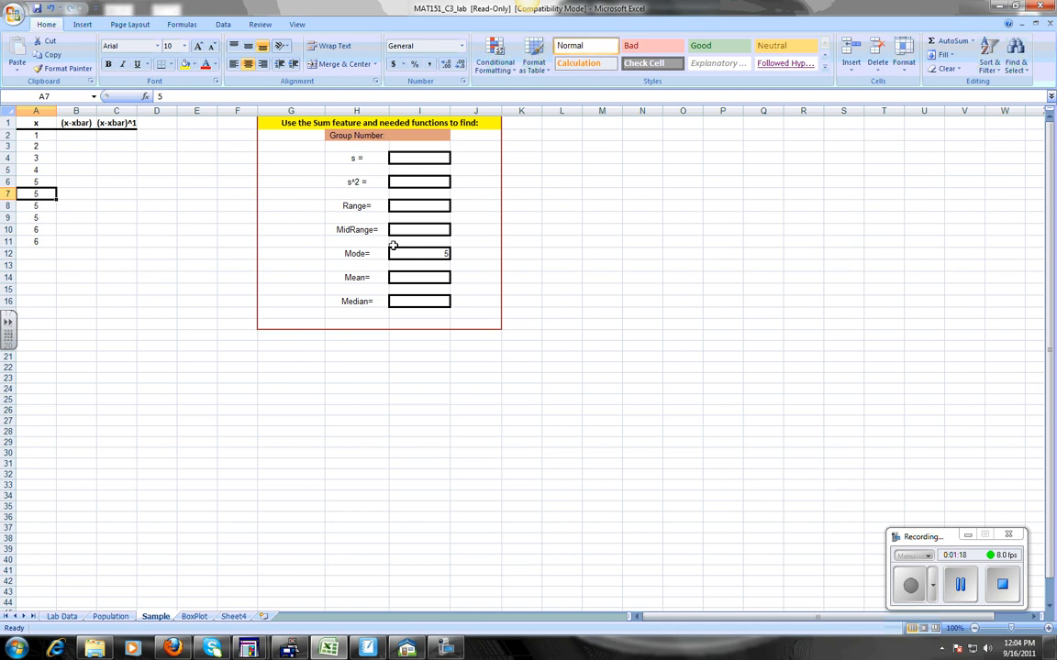
click(430, 277)
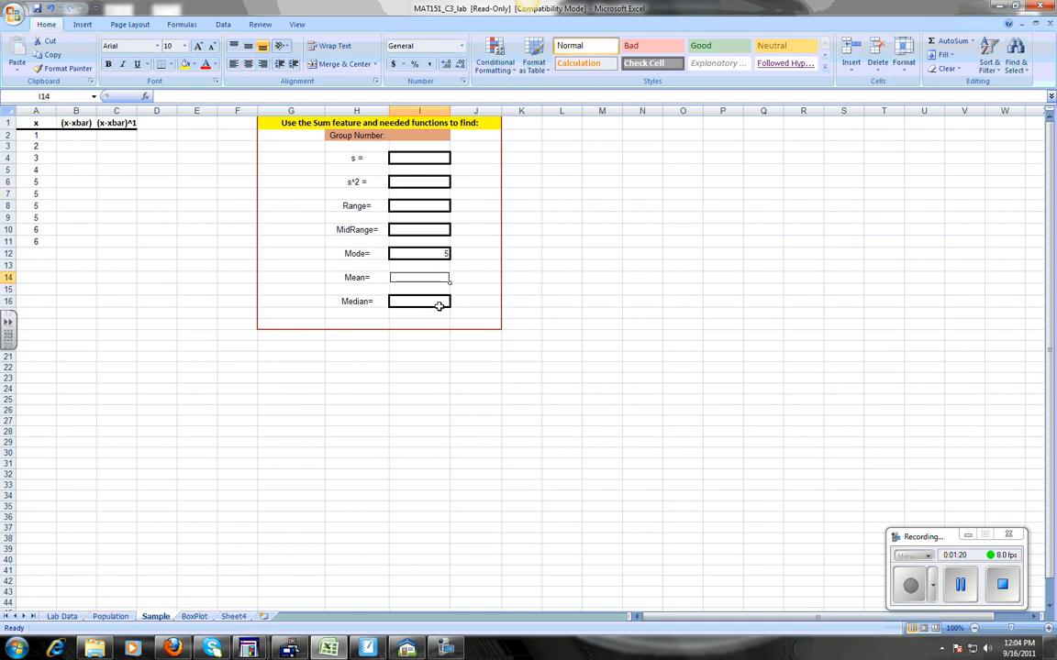
click(440, 308)
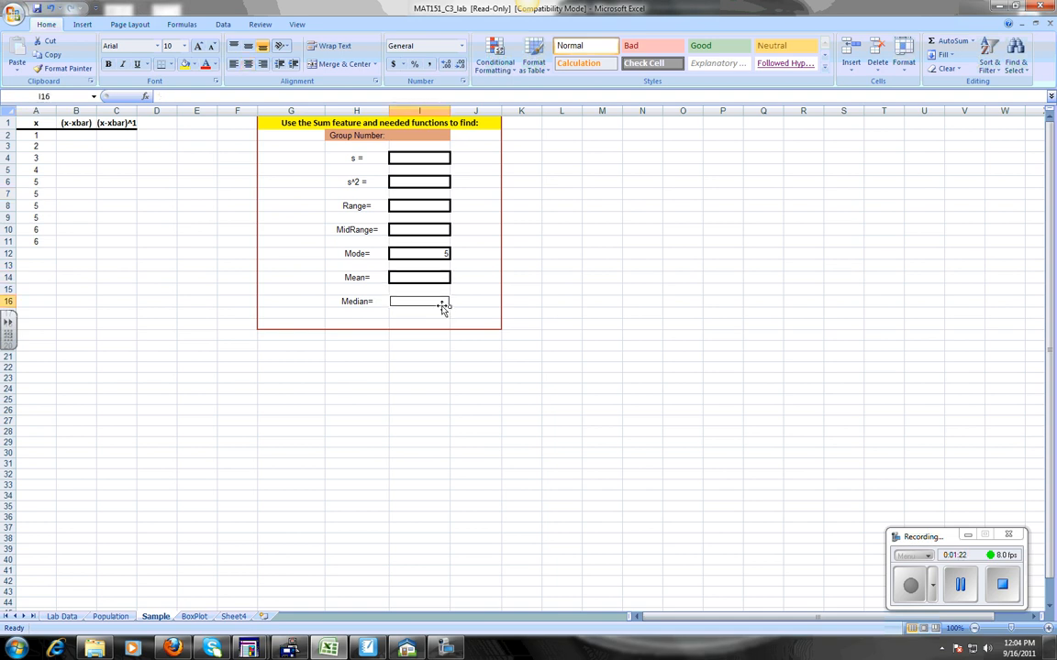
text(5)
click(555, 386)
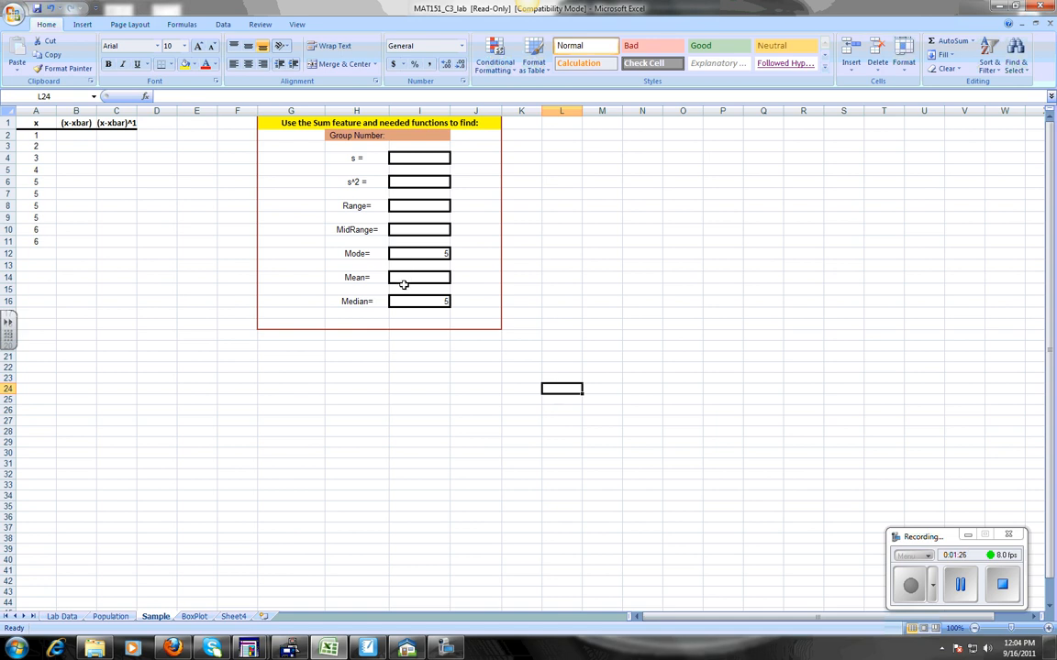
Step: Sum the x values in A2 to A11 with AutoSum, placing the total in A12
click(39, 137)
drag(38, 136, 42, 253)
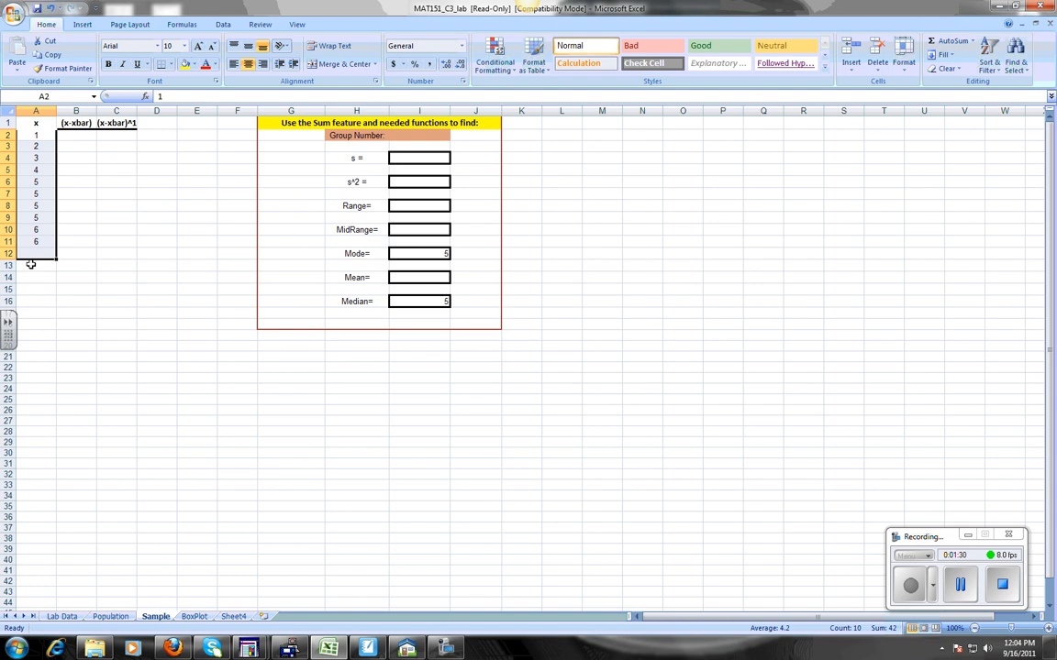
click(930, 49)
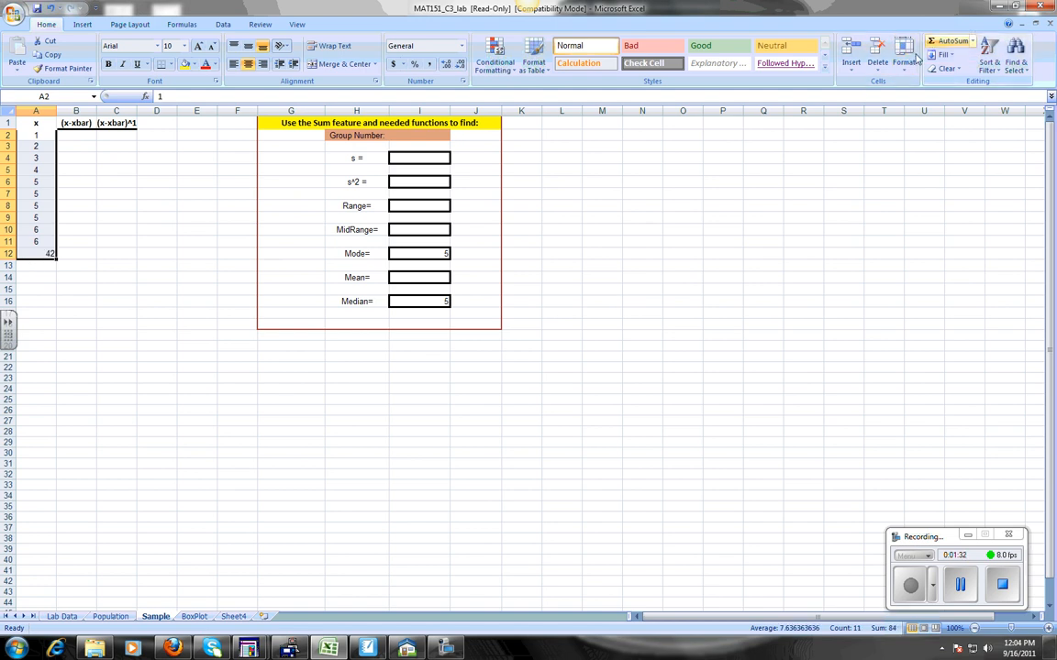
Step: Calculate the sample mean in I14 with the formula =A12/10
click(396, 277)
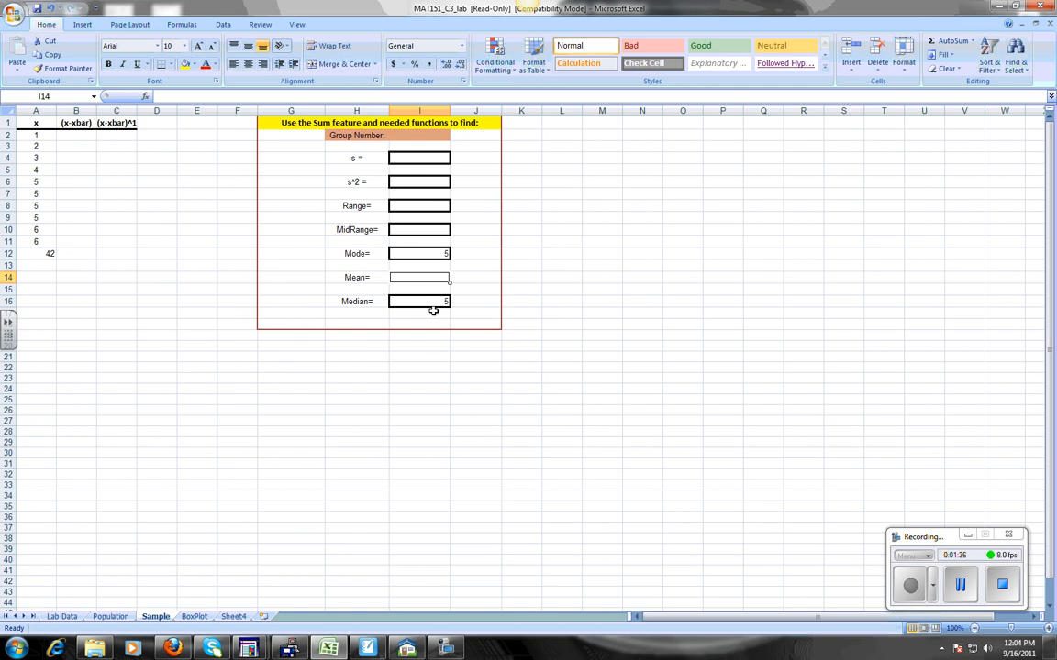
text(=)
click(31, 253)
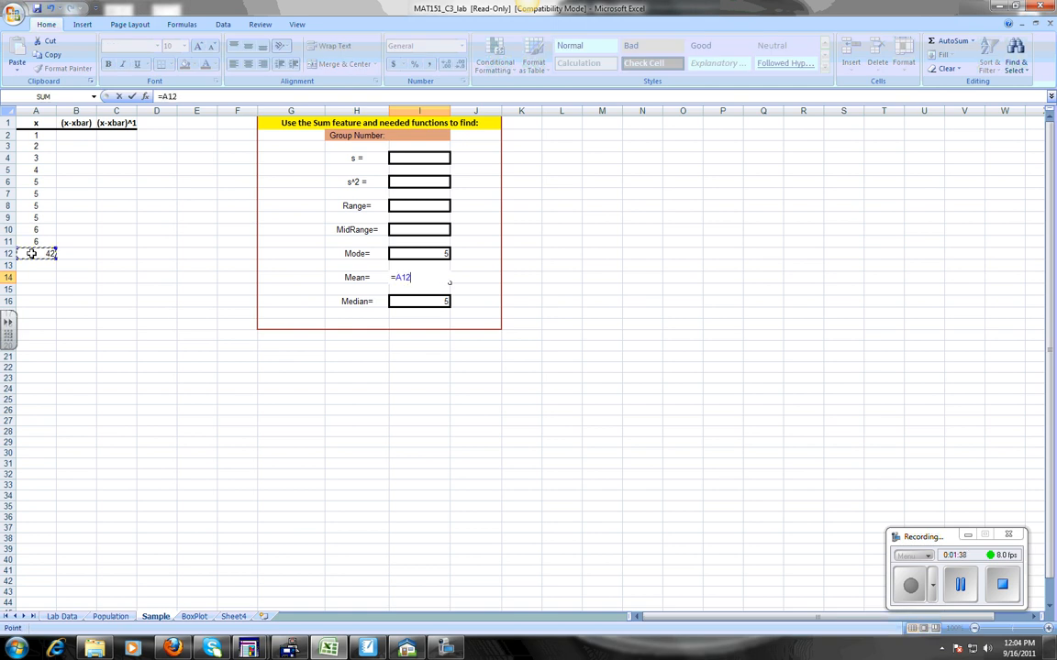
text(/10)
key(Return)
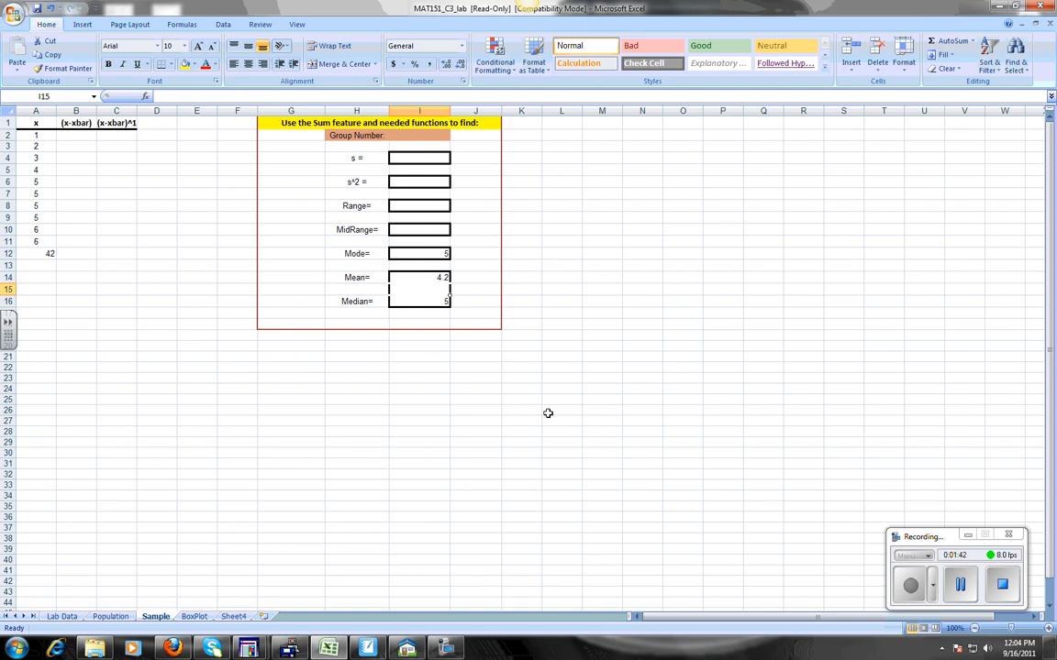
click(519, 400)
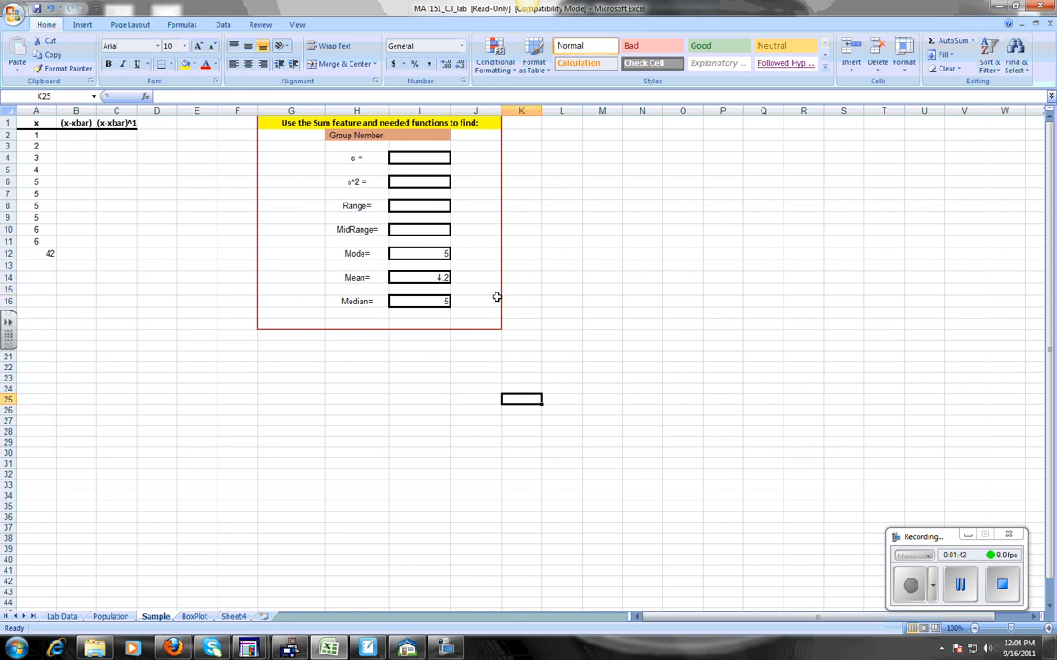
Step: Reduce the displayed mean in I14 to zero decimal places
click(434, 277)
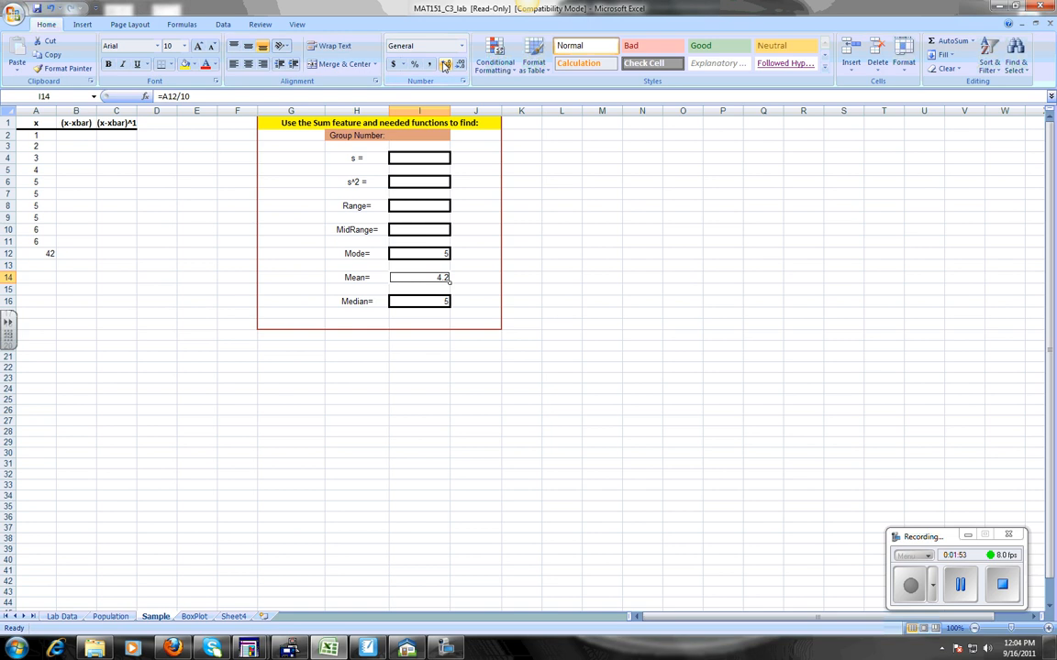
click(459, 69)
click(647, 254)
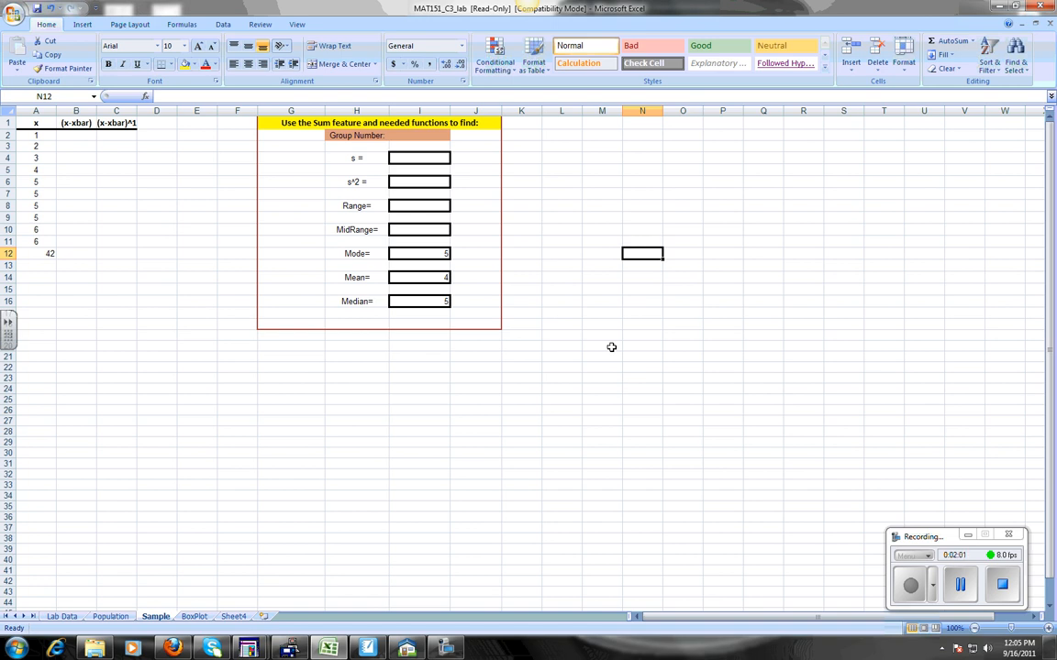
Step: Enter 5 as the range in I8 and 3.5 as the midrange in I10
click(438, 208)
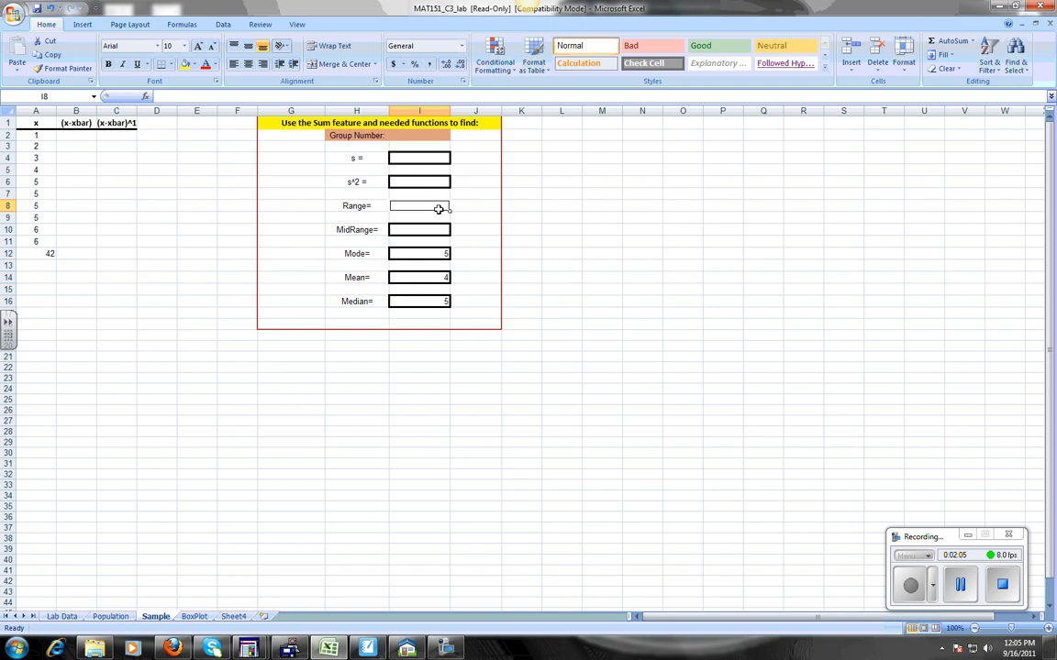
text(5)
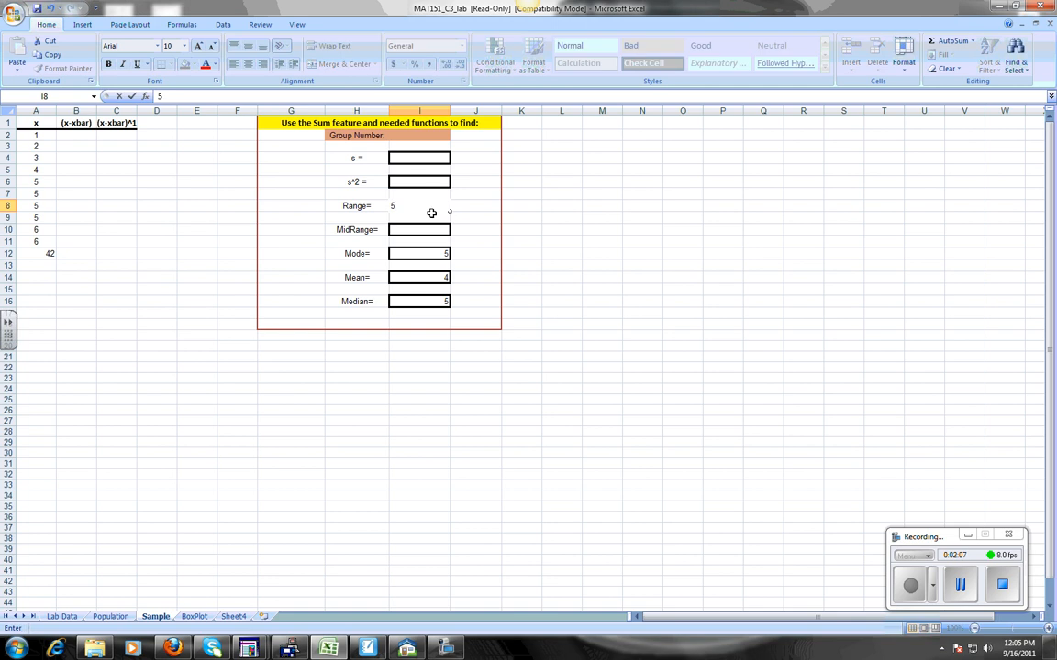
click(431, 230)
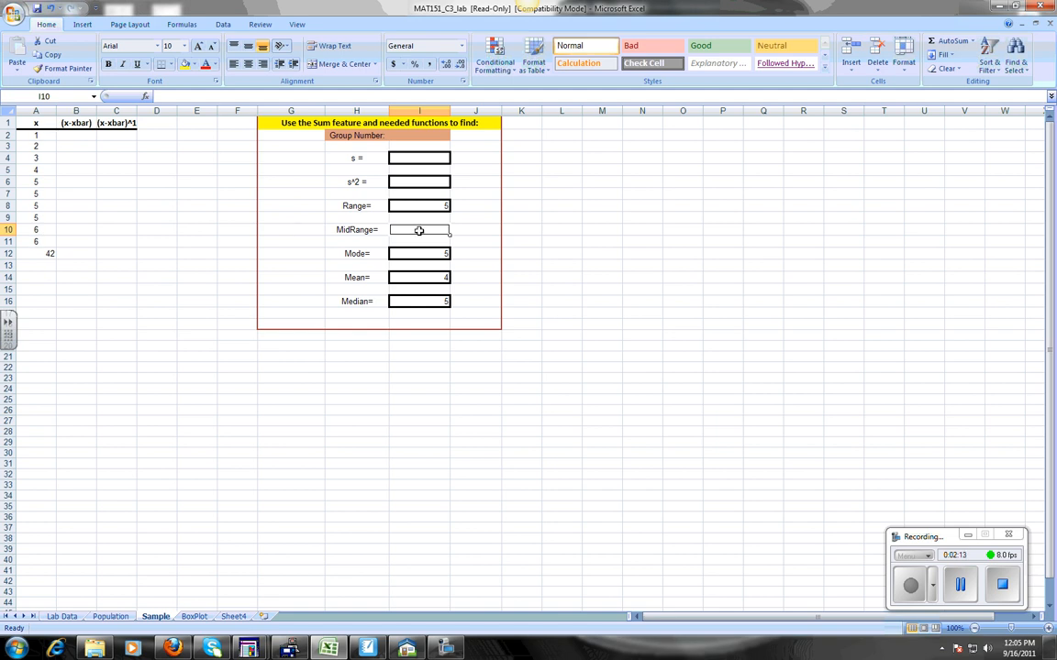
text(3.5)
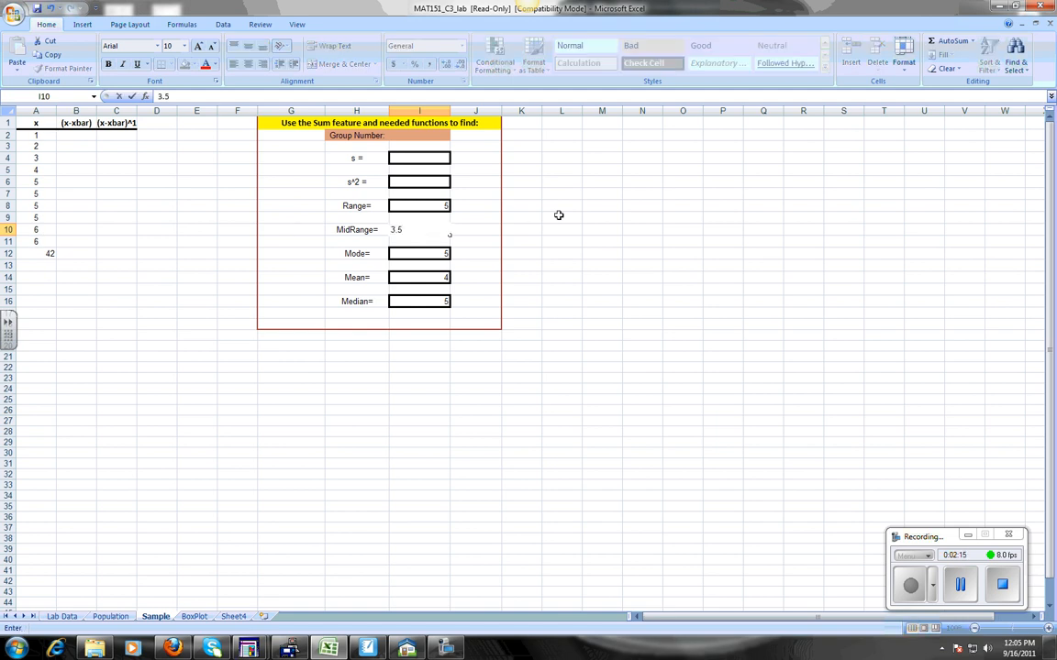
click(537, 253)
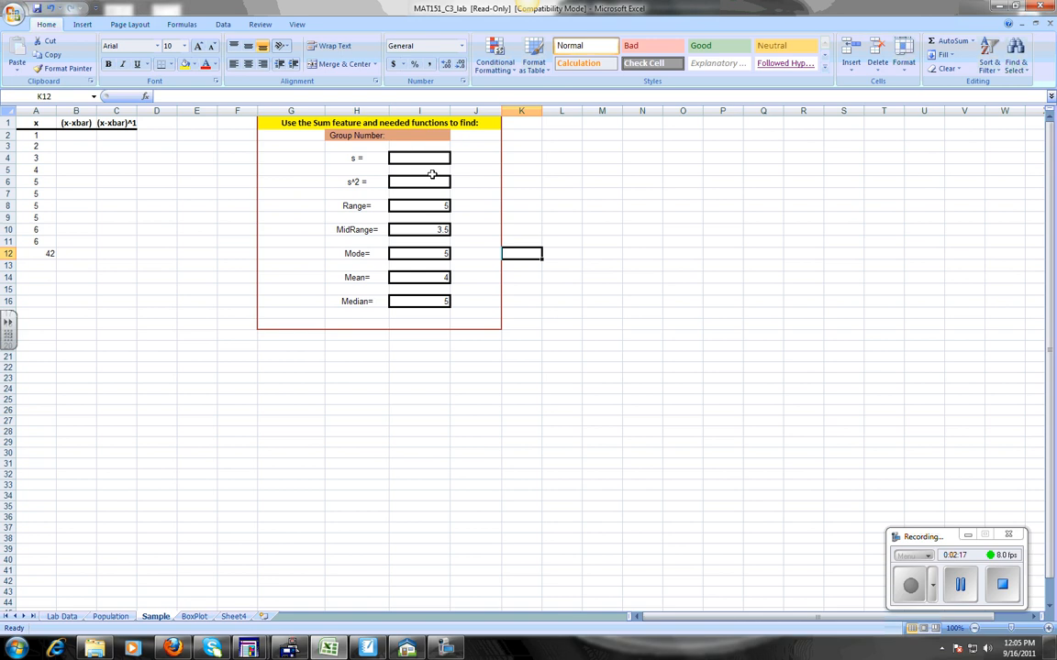
Step: Calculate the first deviation from the mean in B2 with the formula =A2-4
click(364, 162)
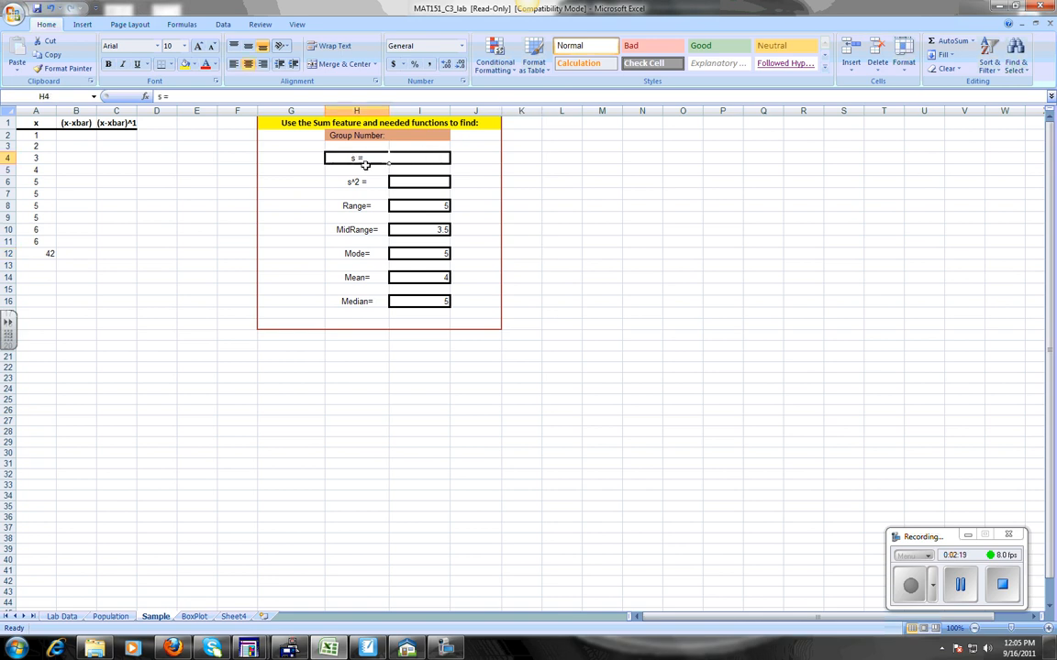
click(370, 183)
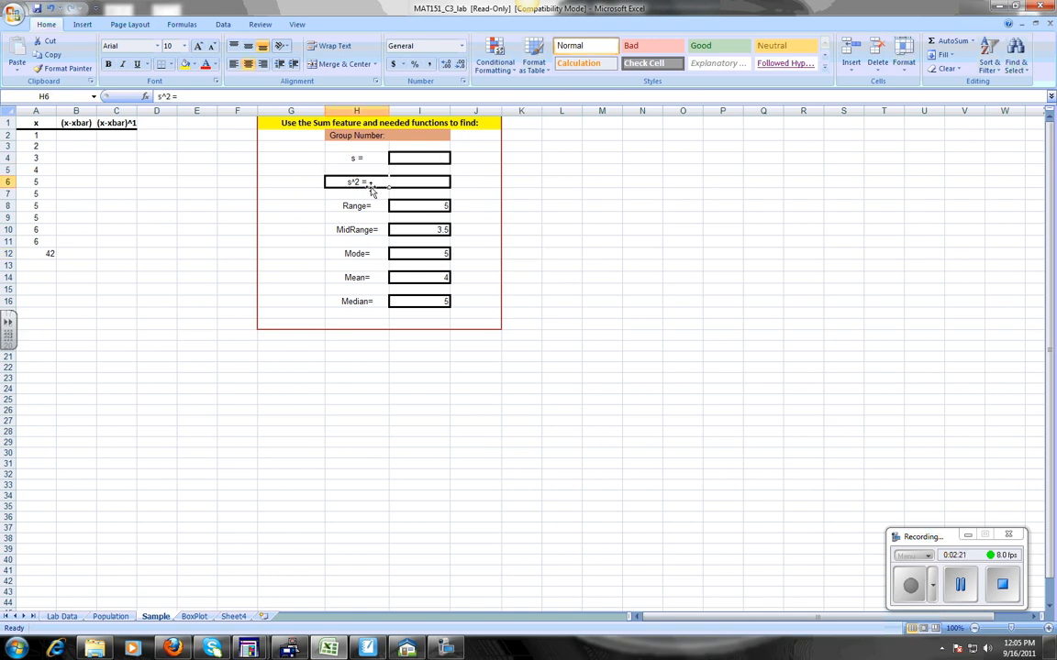
click(416, 183)
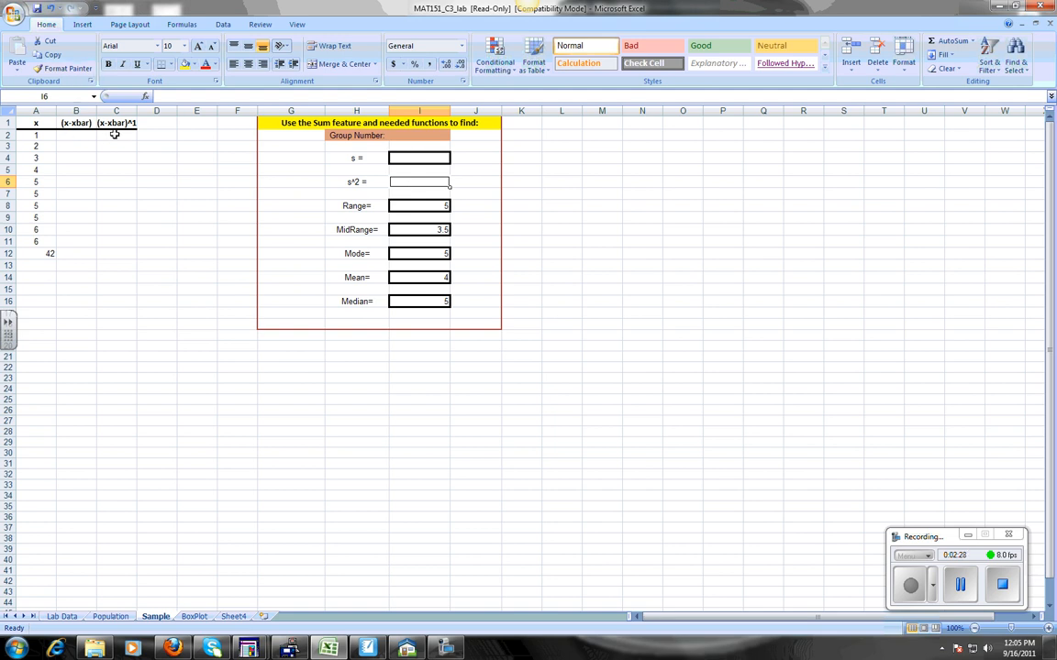
click(77, 135)
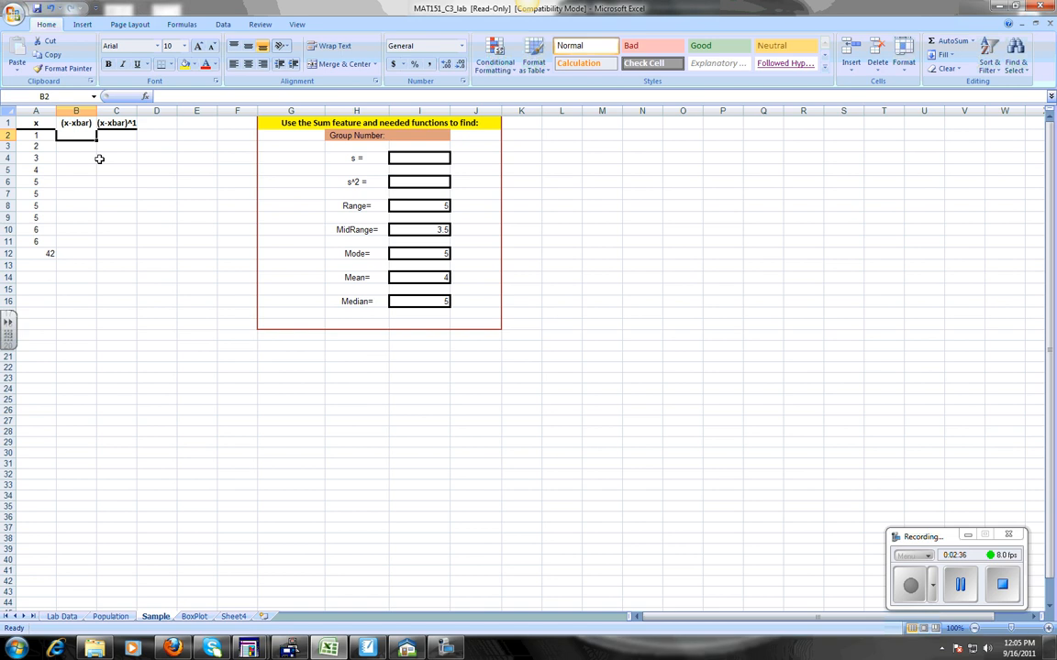
text(=)
click(41, 135)
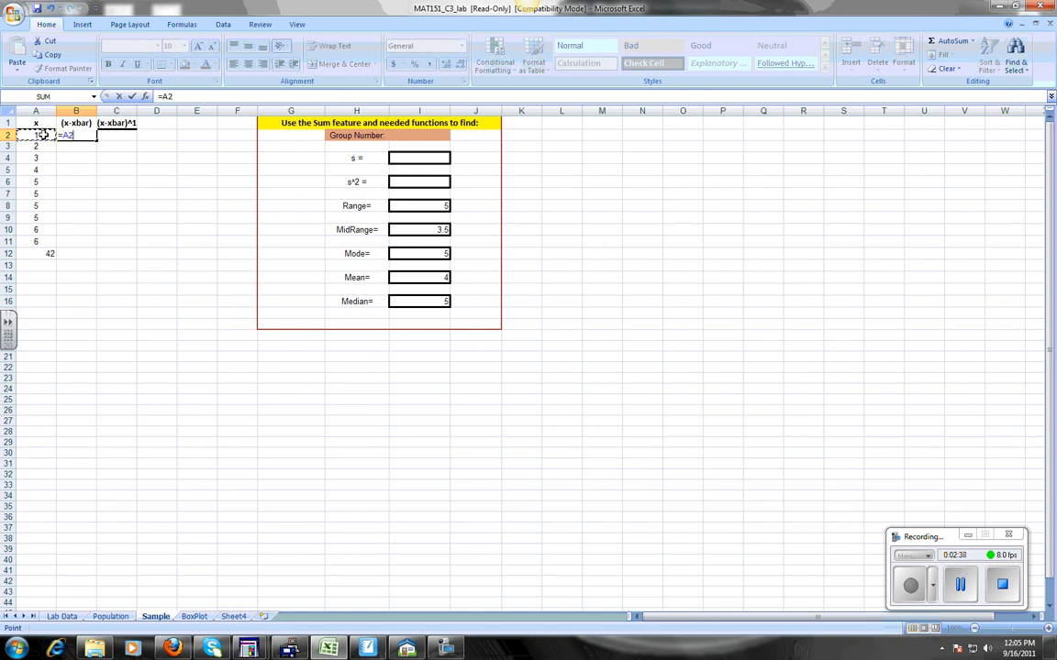
text(-4)
key(Return)
Step: Fill the deviation formula from B2 down through B11
click(82, 136)
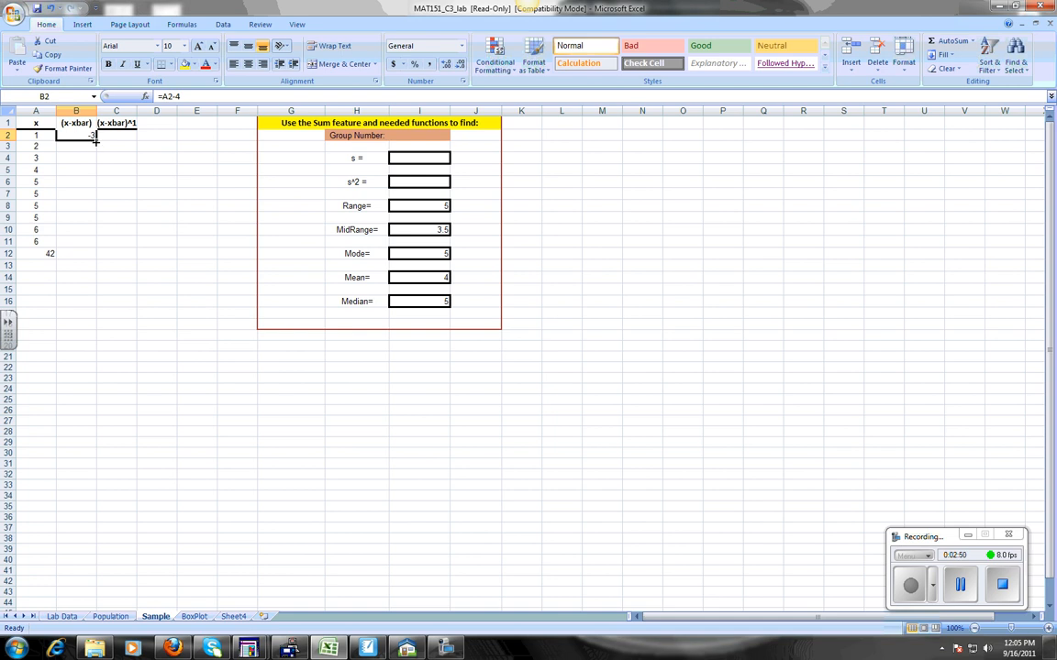
drag(96, 141, 91, 242)
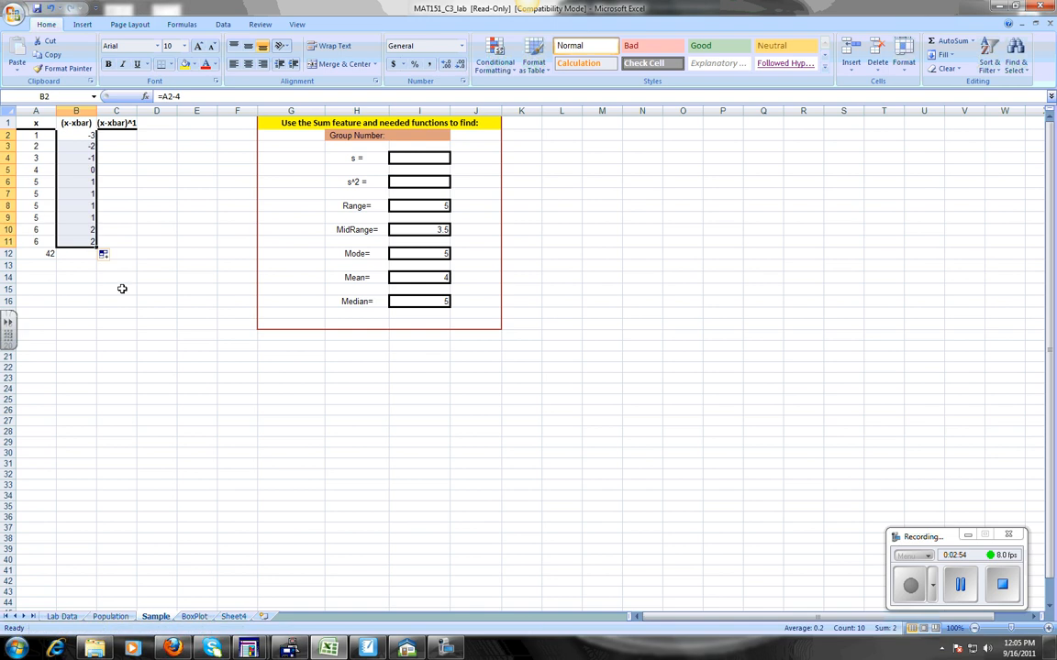
click(152, 375)
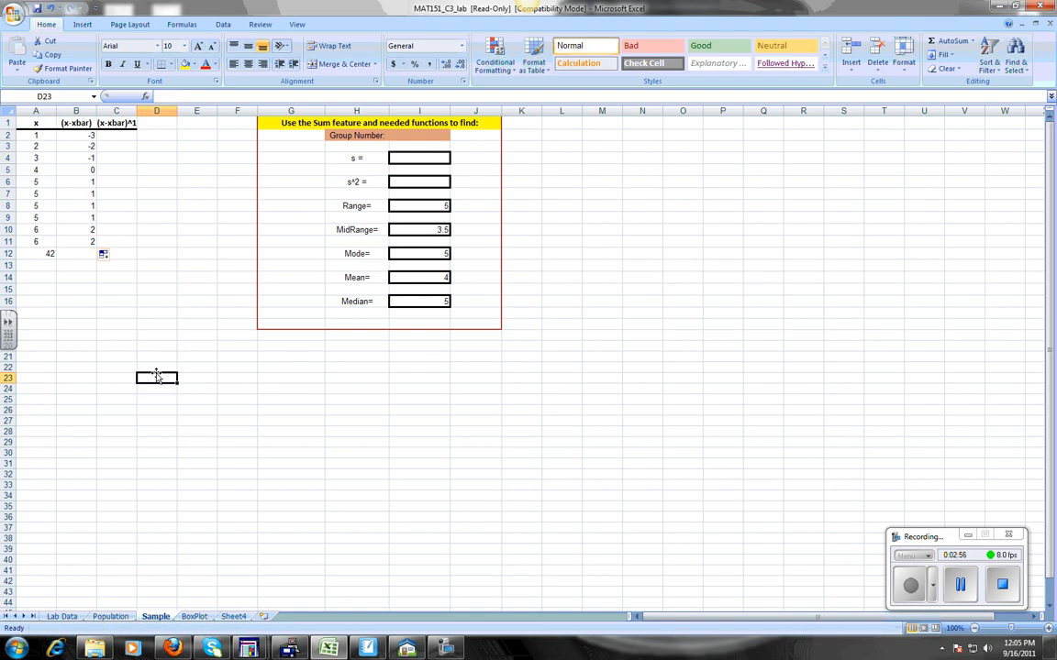
Step: Square the first deviation in C2 with the formula =B2*B2
click(114, 134)
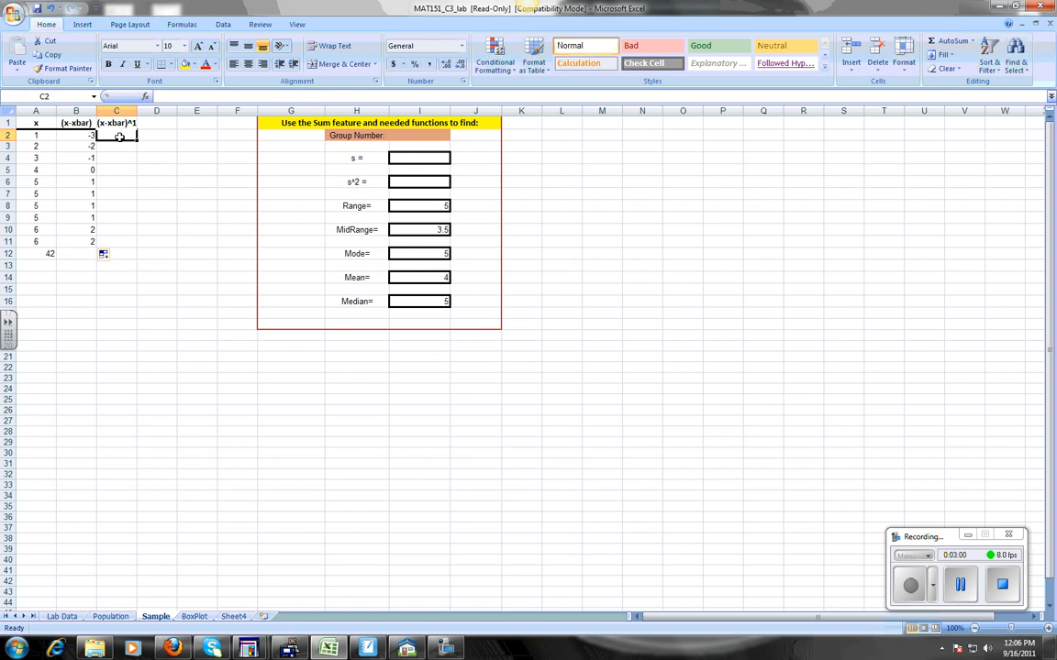
text(=)
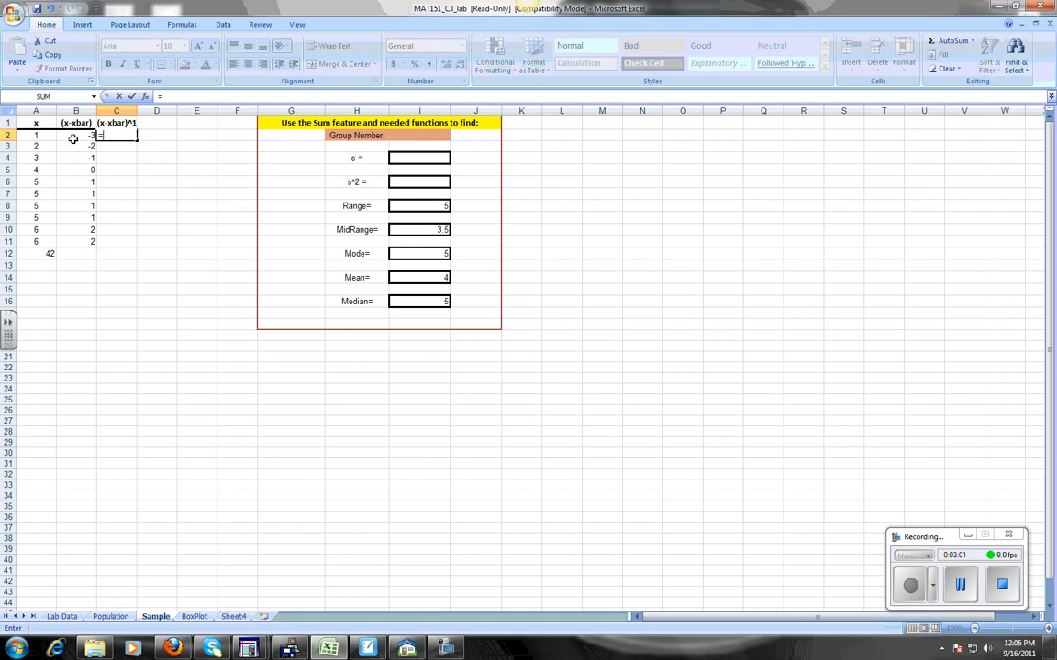
click(77, 134)
text(*)
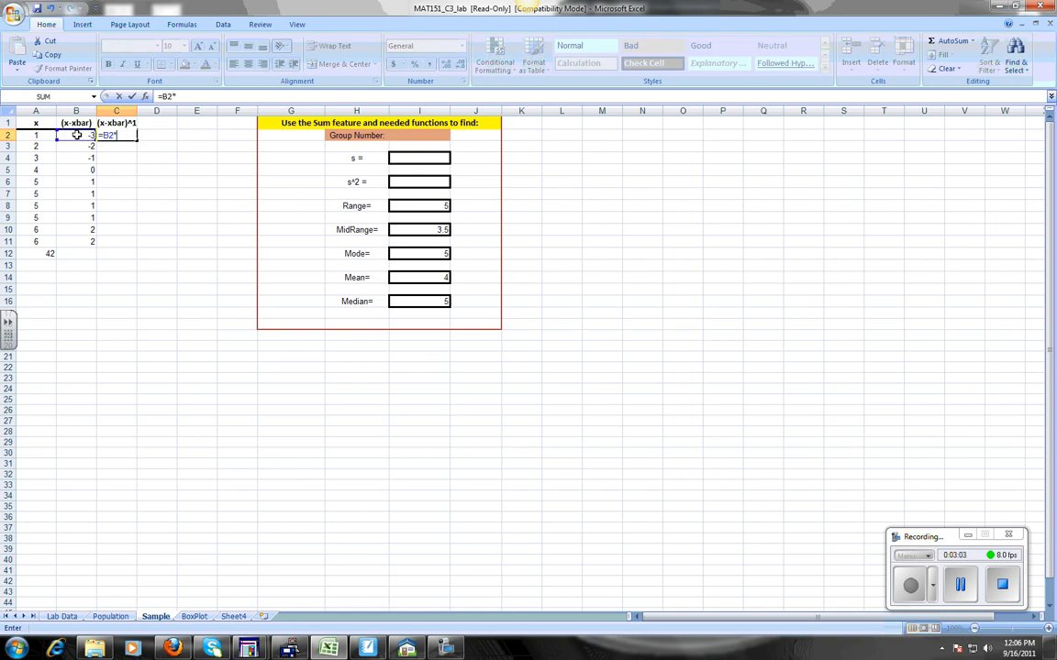
click(77, 135)
key(Return)
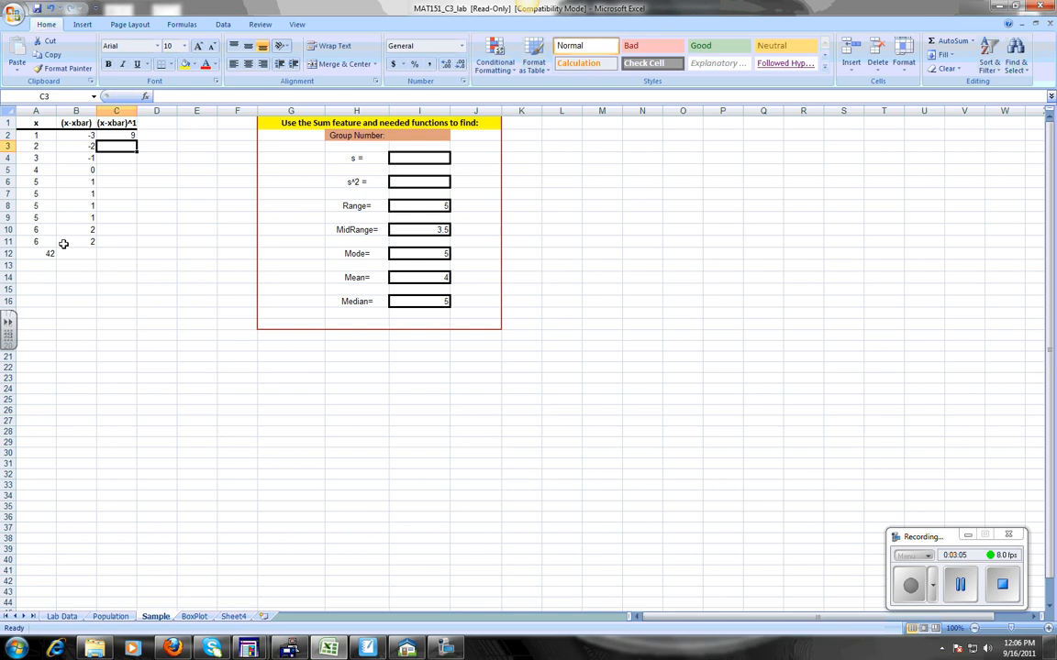
Step: Fill the squared-deviation formula from C2 down through C11
click(114, 134)
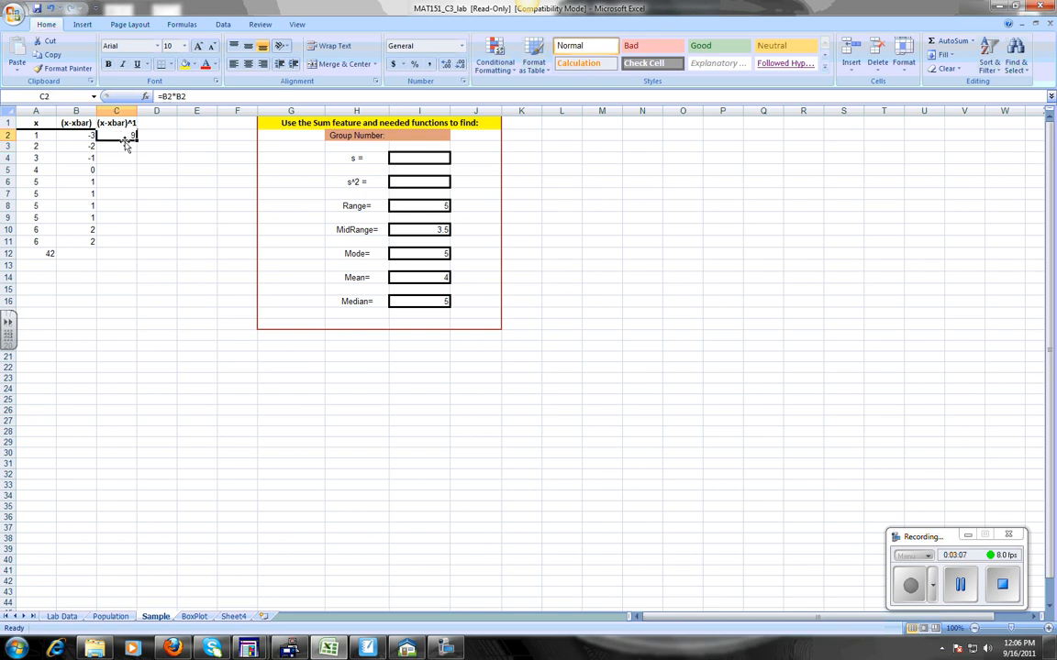
drag(136, 136, 135, 244)
click(116, 301)
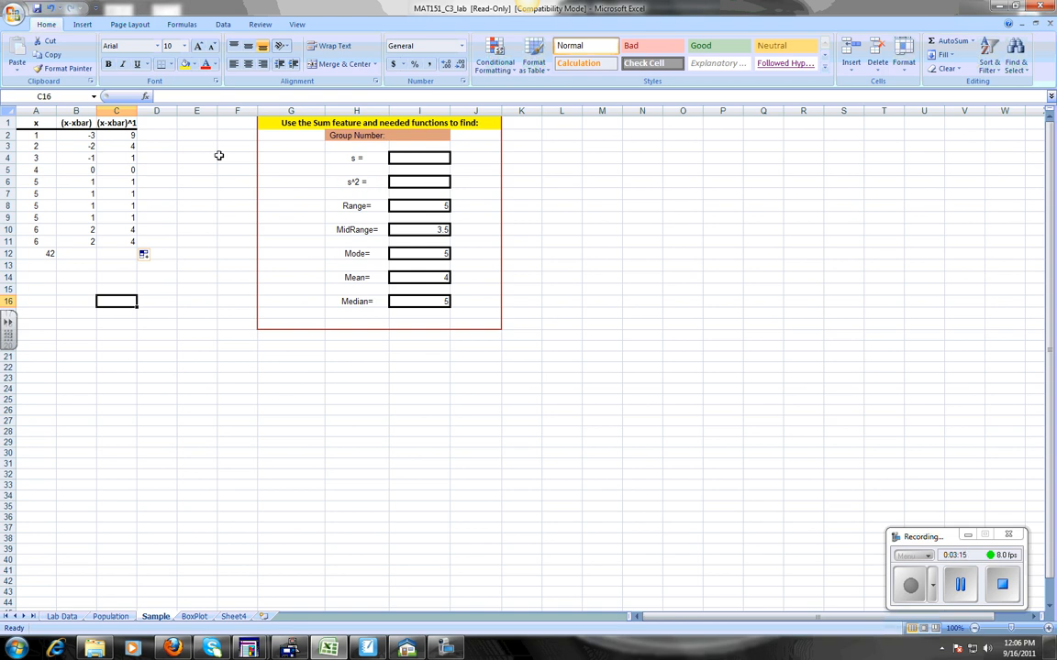
Step: Sum the squared deviations in C2 to C11 with AutoSum, placing the total in C12
drag(119, 135, 133, 251)
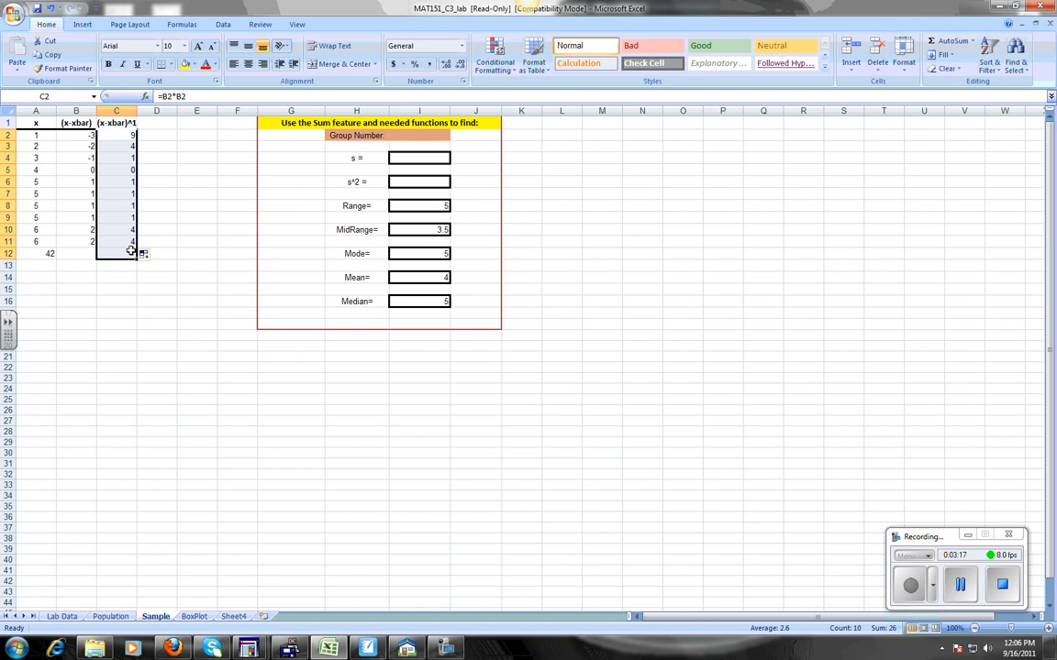
click(952, 42)
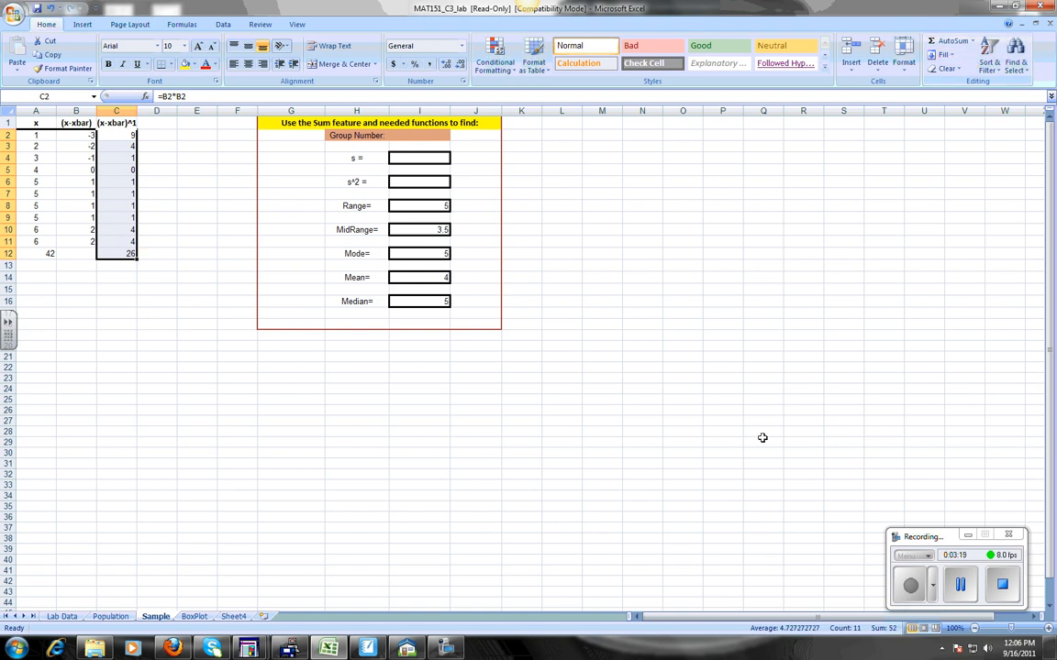
click(190, 430)
click(128, 253)
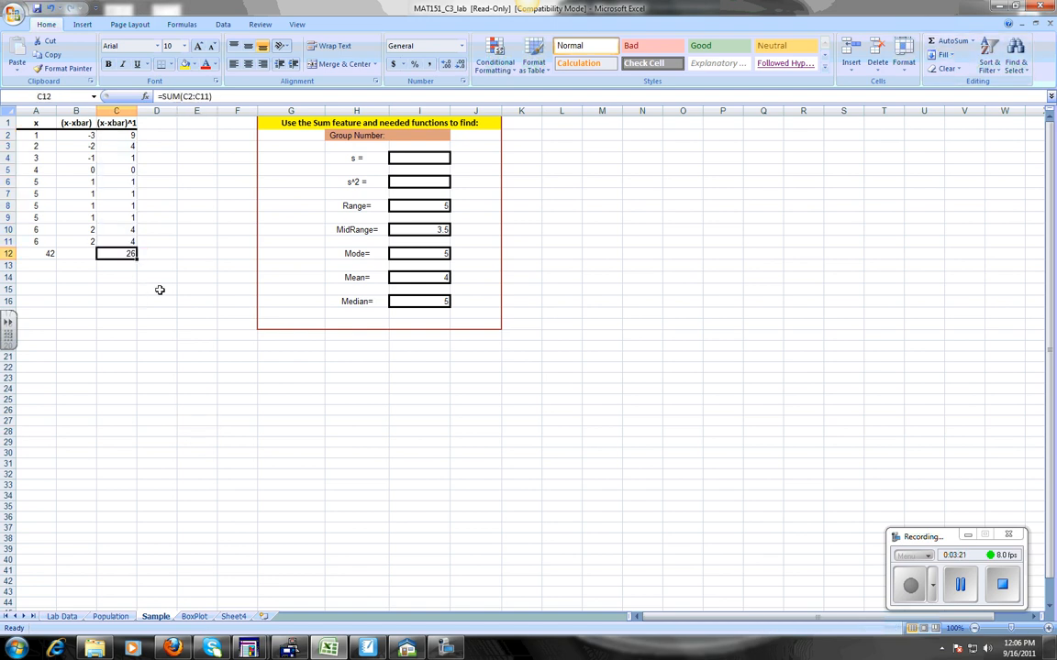
Step: Calculate the sample variance s^2 in I6 with the formula =C12/9
click(396, 184)
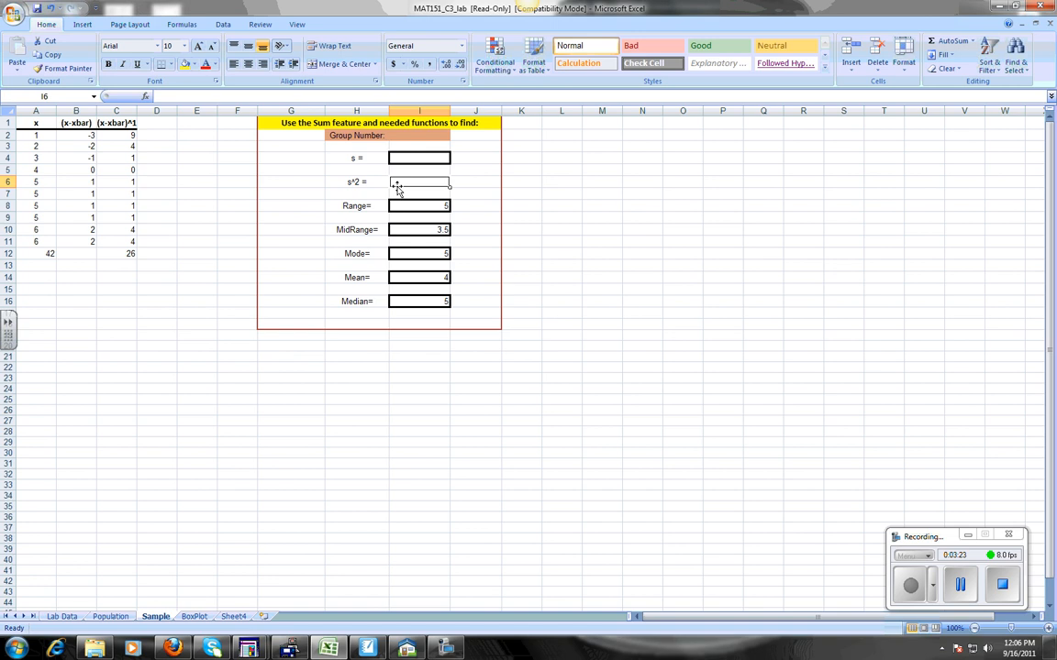
text(=)
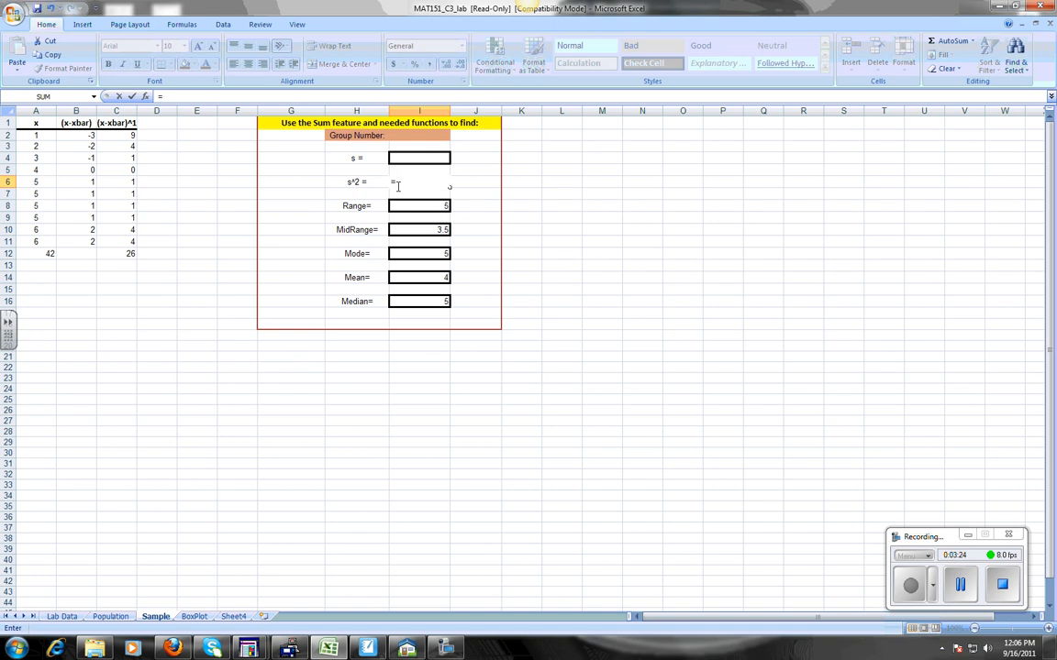
click(130, 253)
text(/9)
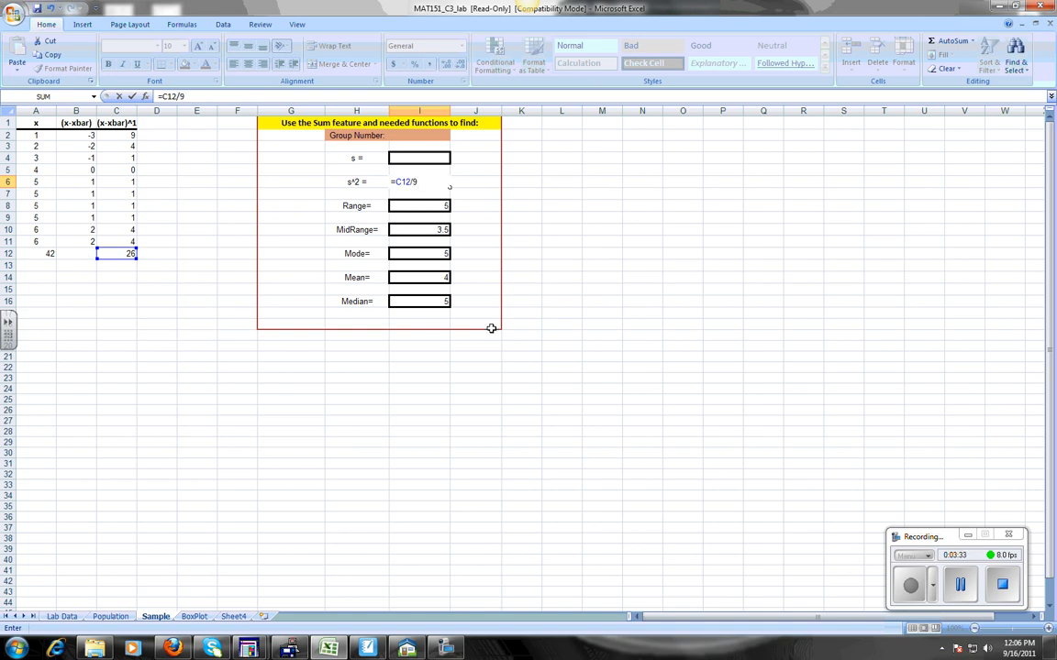
key(Return)
click(601, 277)
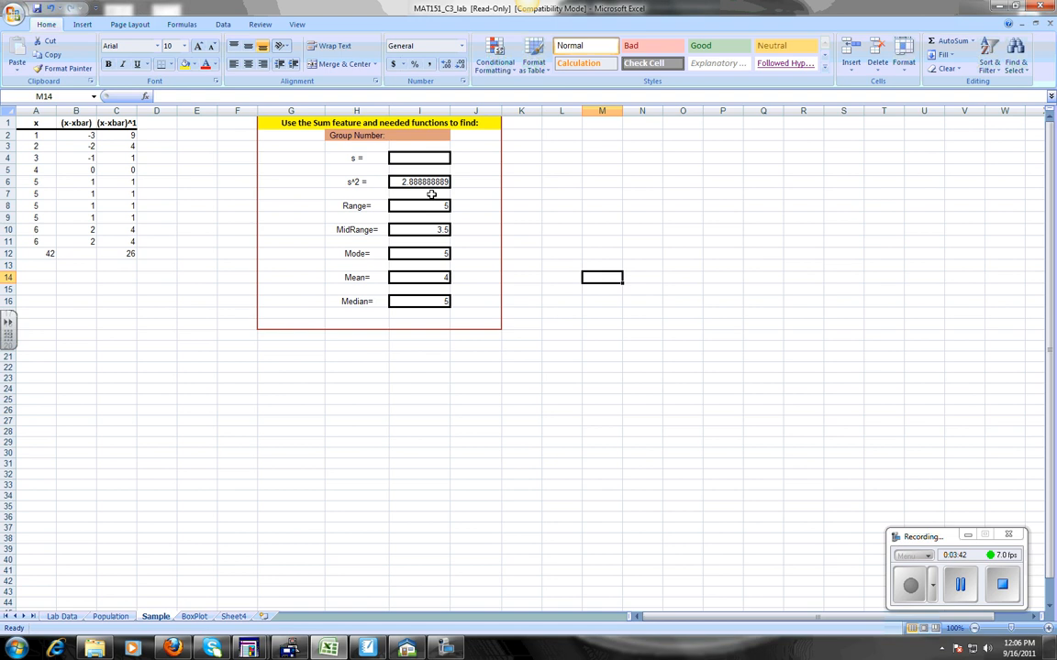
Step: Calculate the sample standard deviation s in I4 as the square root of the variance, using =sqrt(I6)
click(406, 158)
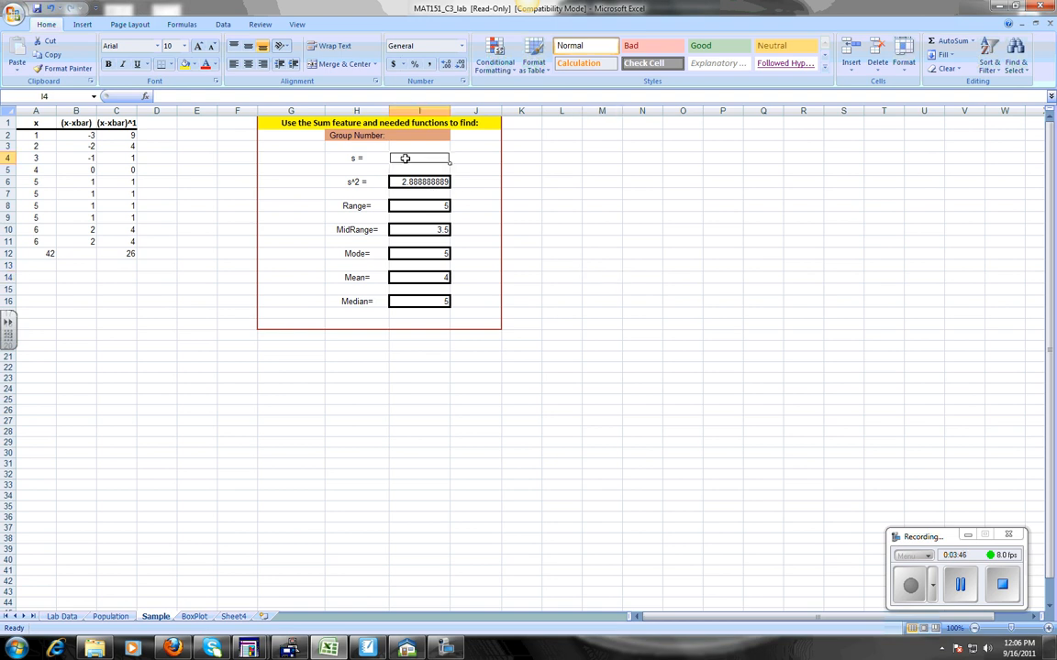
text(=sq)
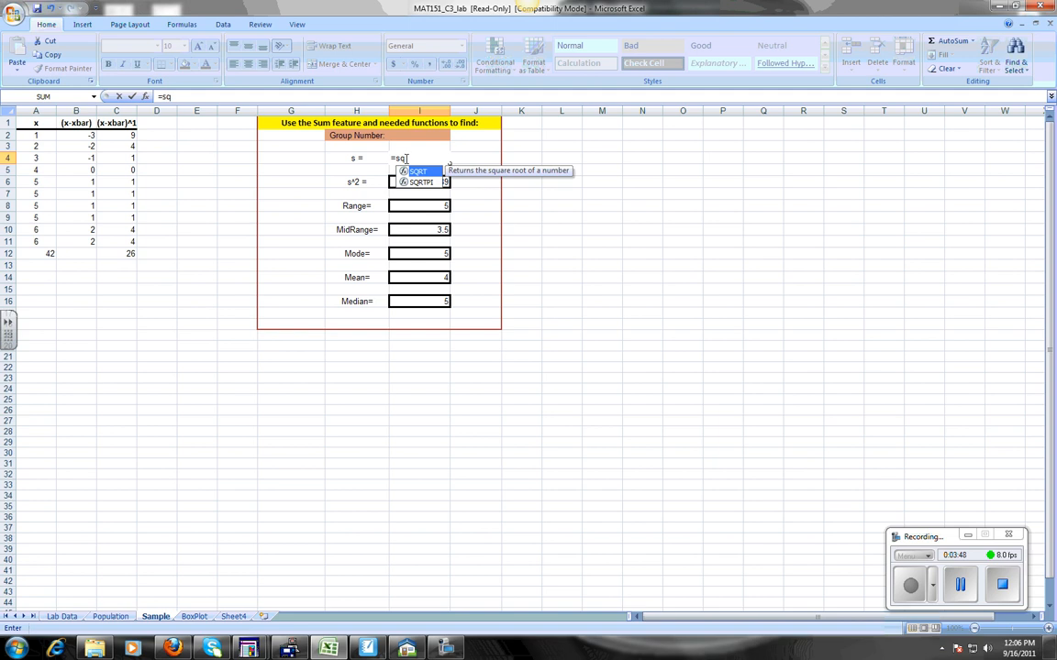
text(rt()
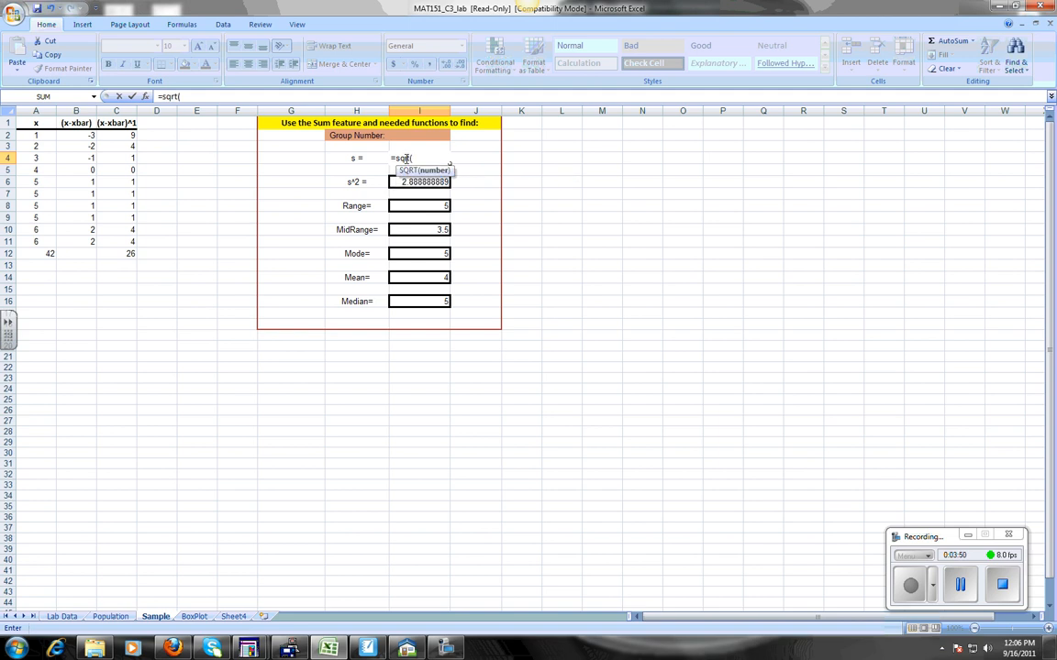
click(394, 182)
text())
key(Return)
click(625, 255)
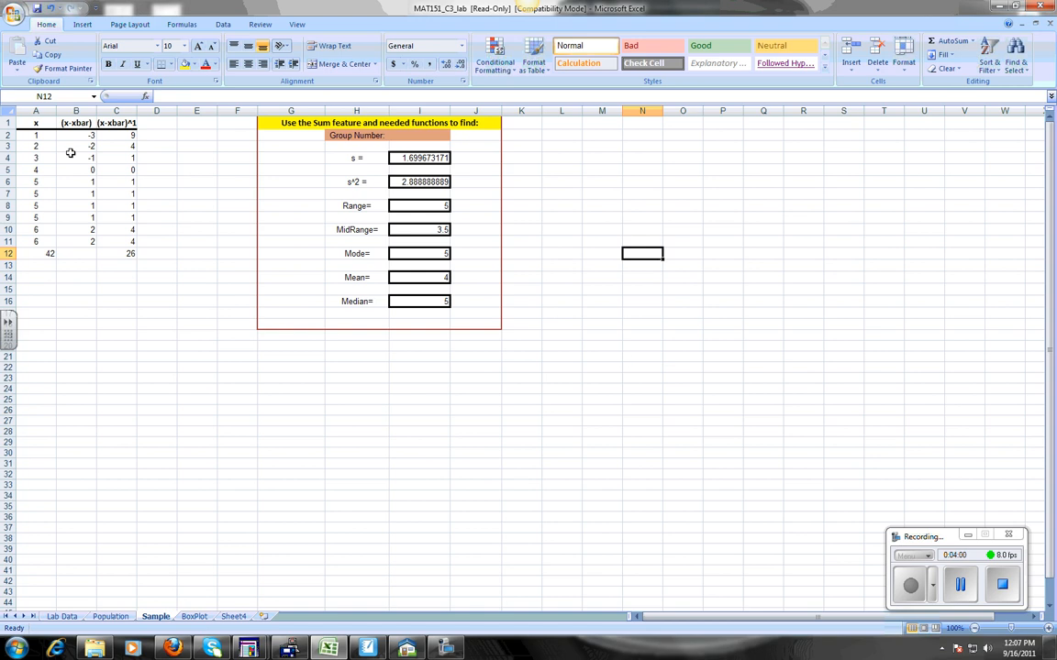
Step: Copy the ten x values in A2 to A11 of the Sample sheet
drag(37, 134, 41, 215)
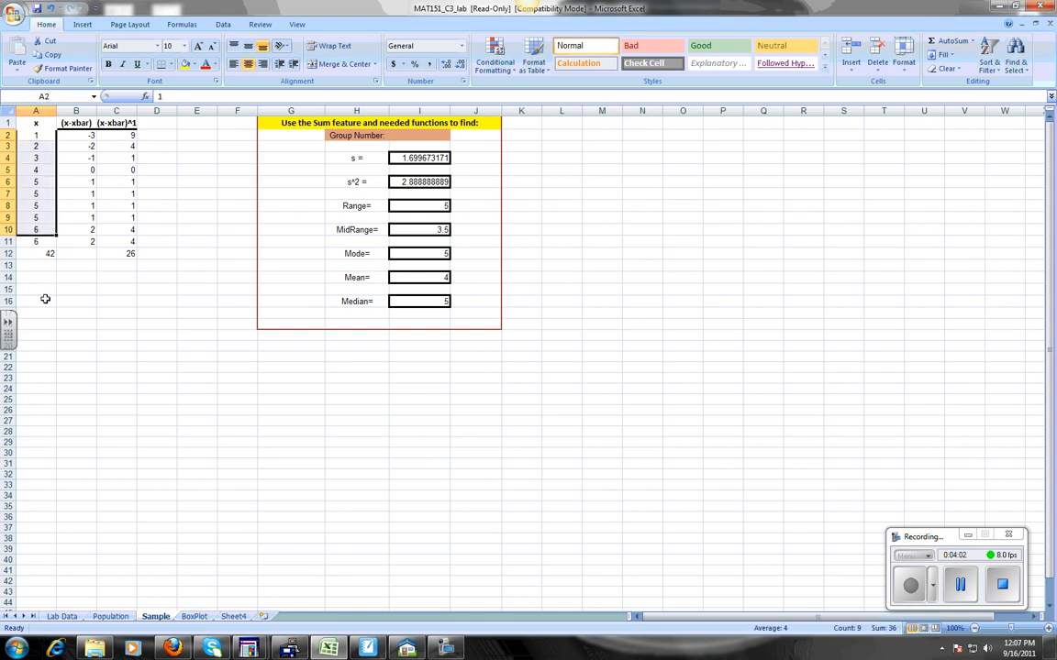
click(40, 272)
drag(40, 132, 42, 241)
key(ctrl+c)
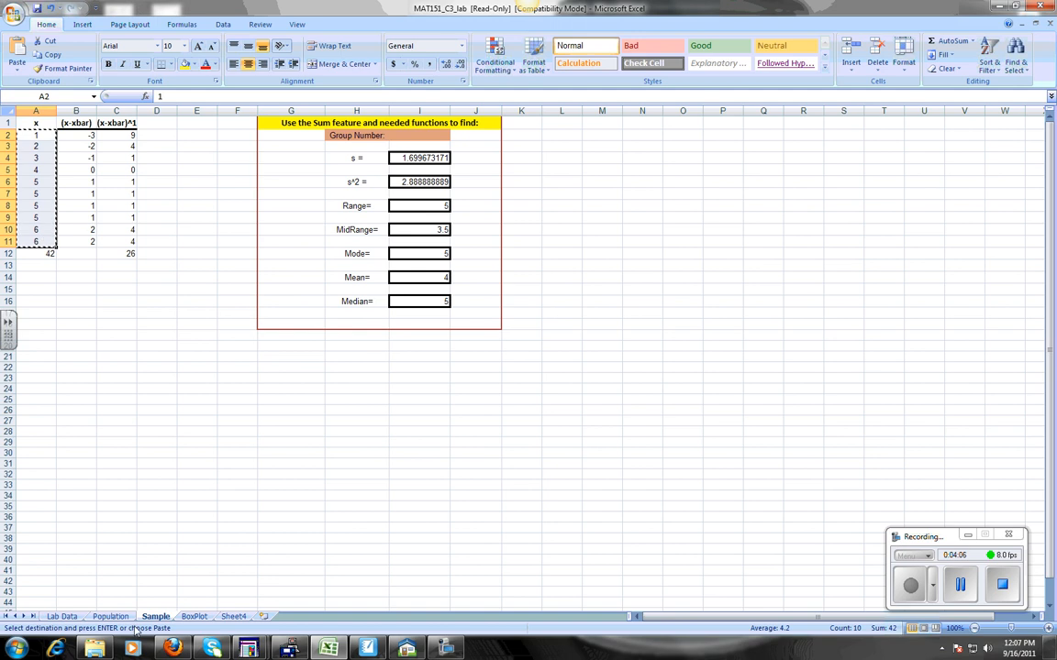
Step: Open the BoxPlot sheet and examine the Population formulas for the quartiles, IQR, and lower and upper outliers
click(197, 617)
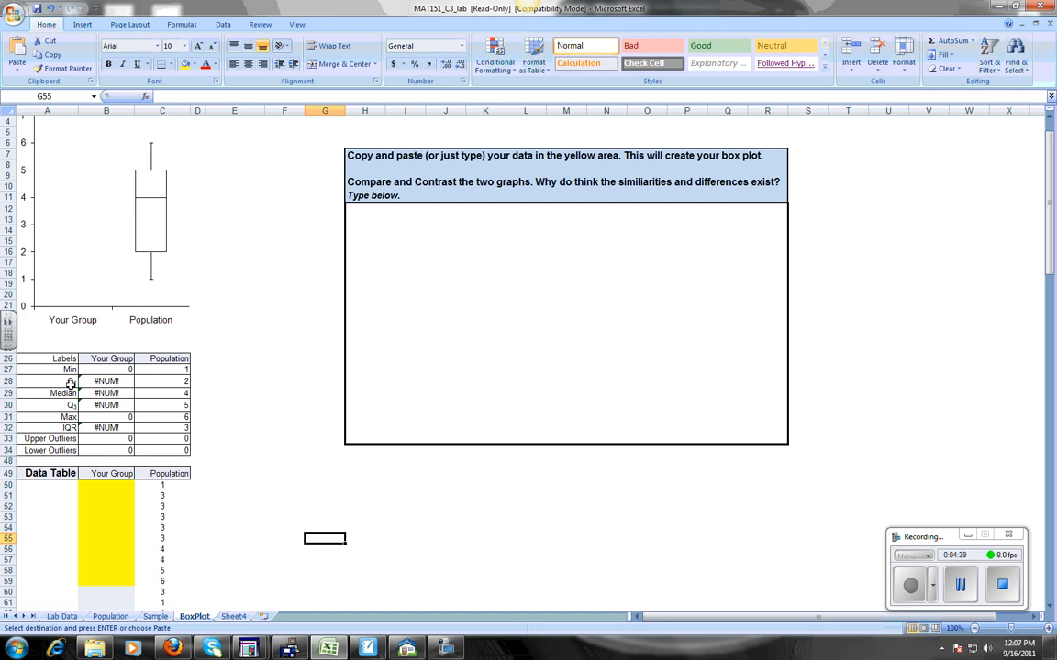
click(157, 405)
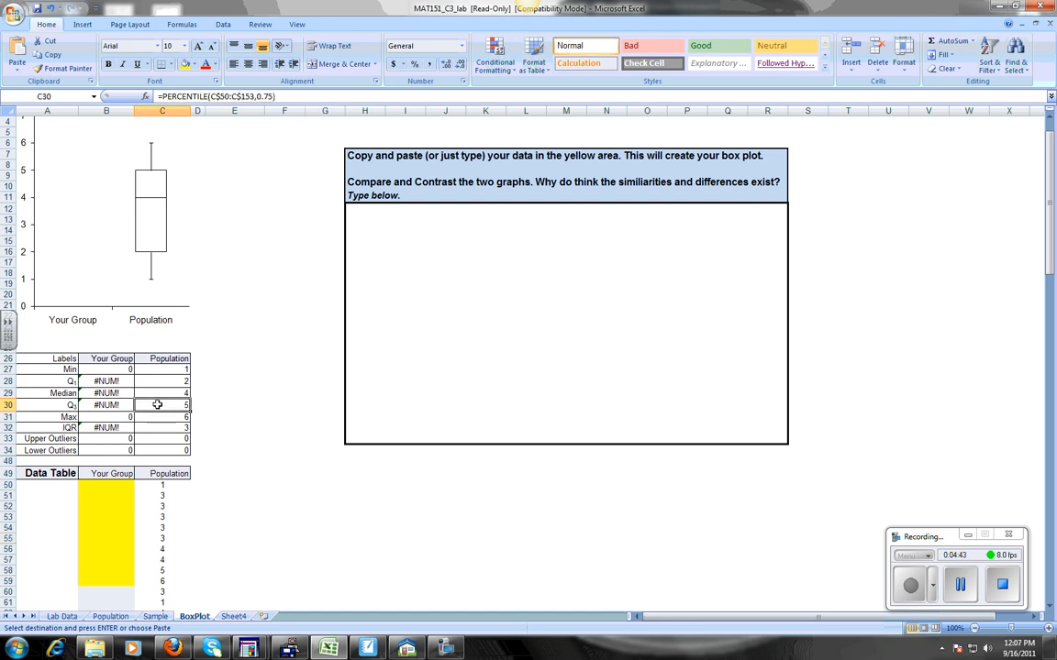
click(158, 379)
click(176, 429)
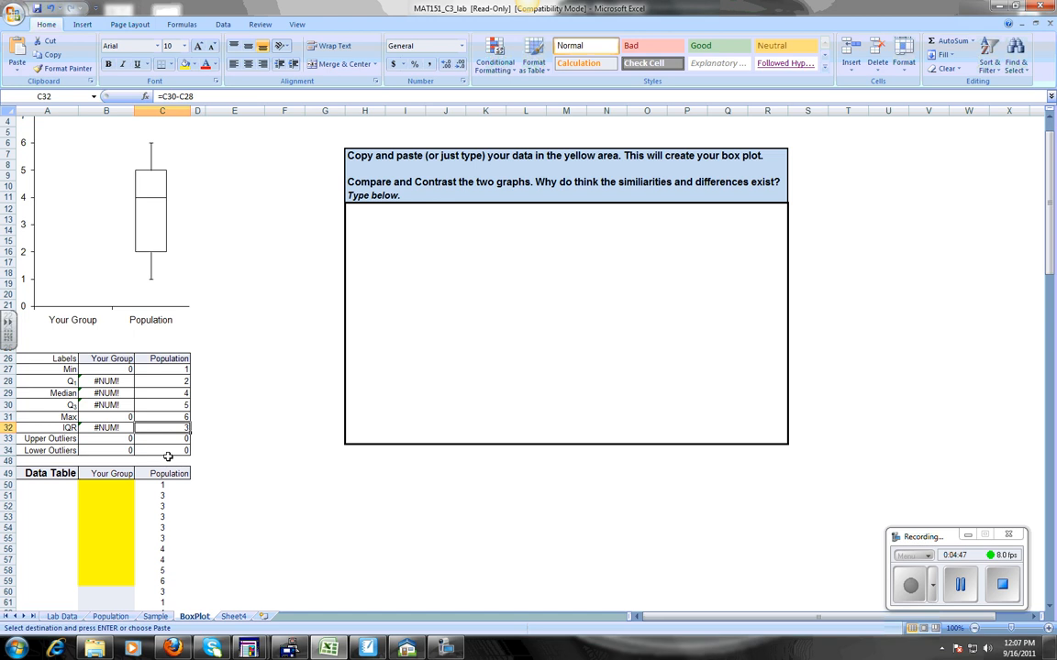
click(167, 449)
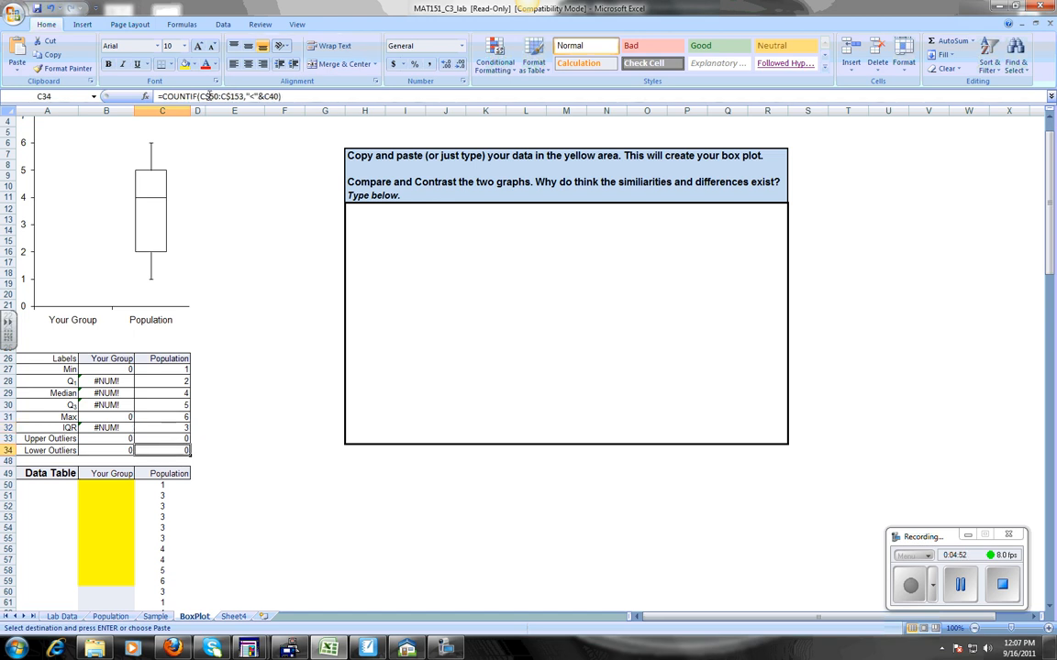
click(171, 438)
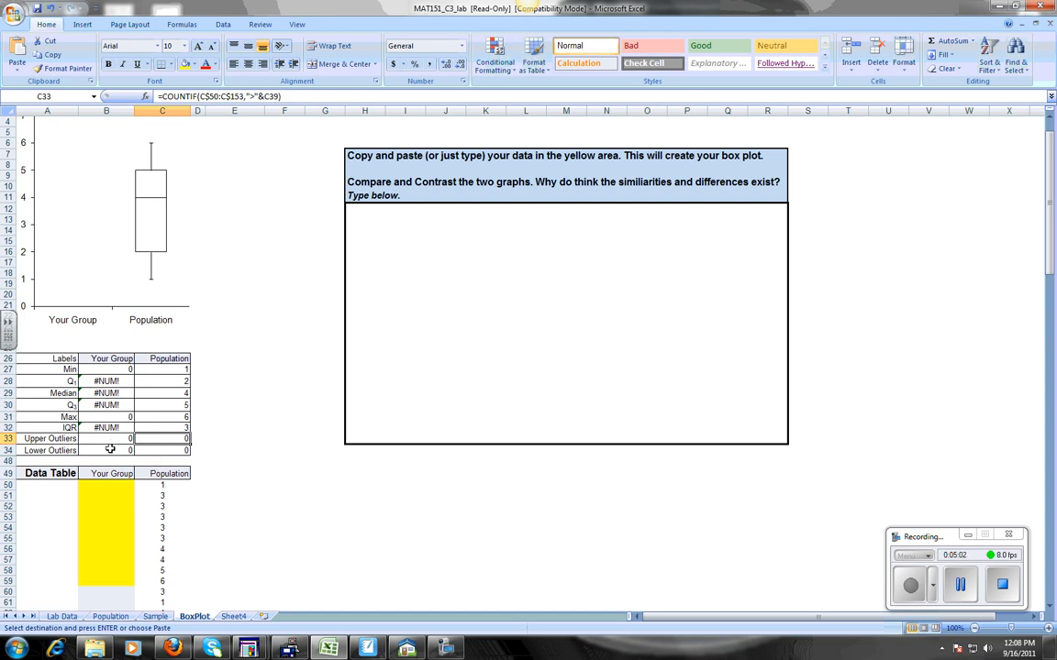
click(225, 418)
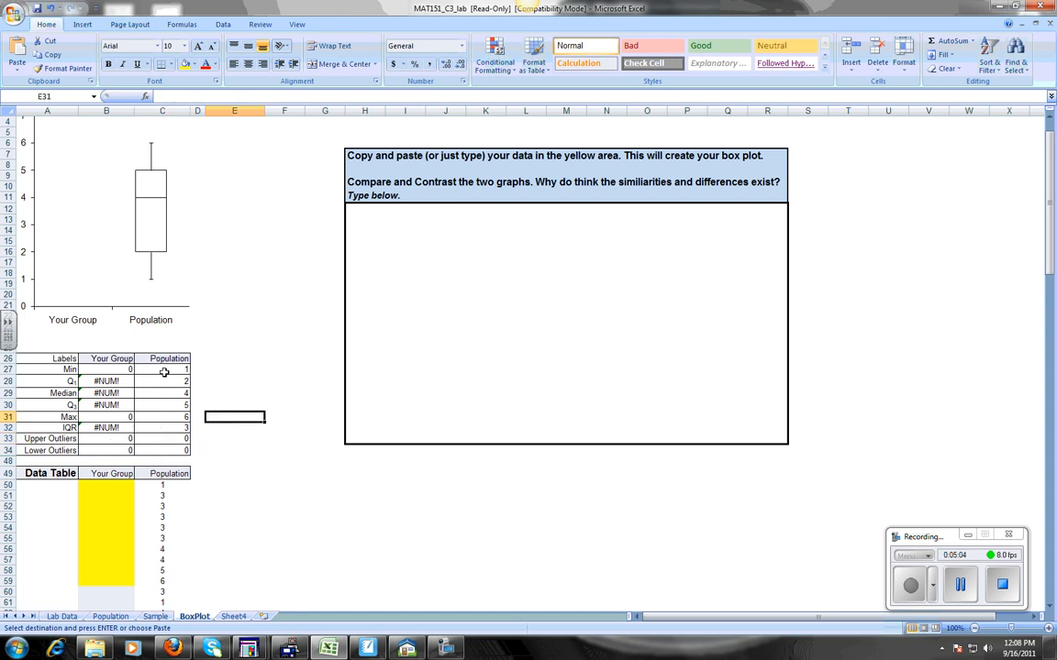
Step: Select the yellow Your Group cells B50 to B59 in the Data Table as the destination for the copied values
drag(124, 484, 127, 579)
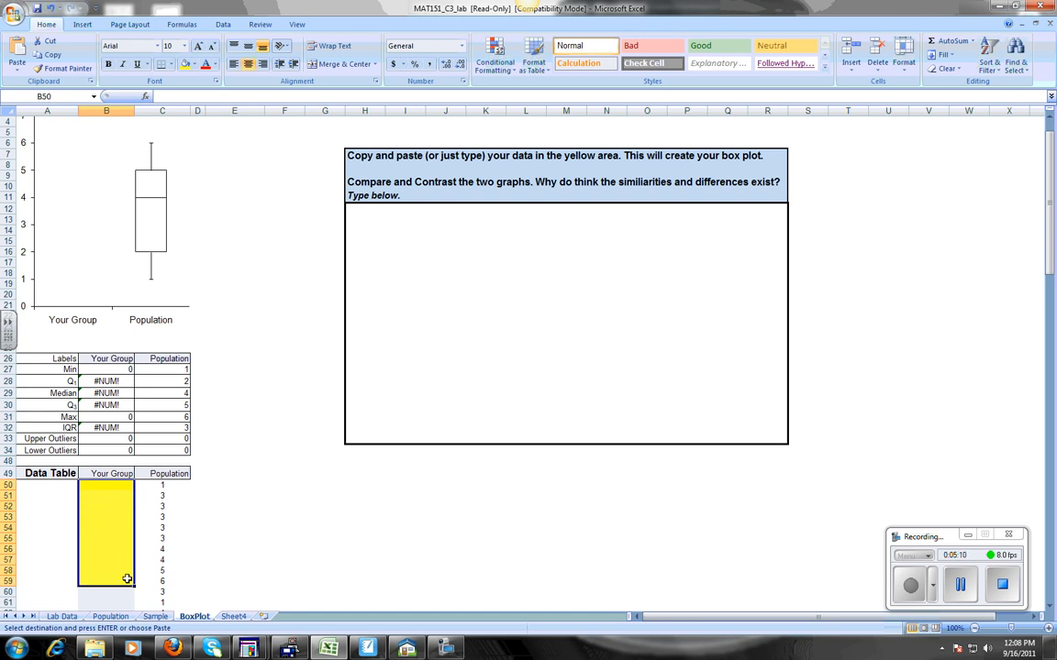